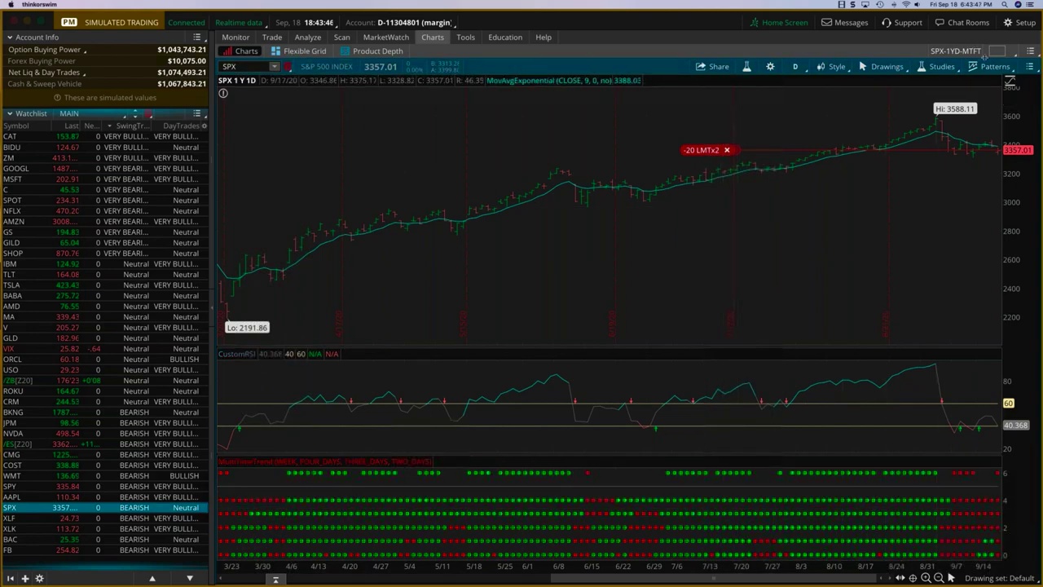
- Review the MultiTimeTrend study's higher time frame inputs in the SPX chart's study settings, and close them without changes
{"action": "left_click", "coordinate": [995, 51]}
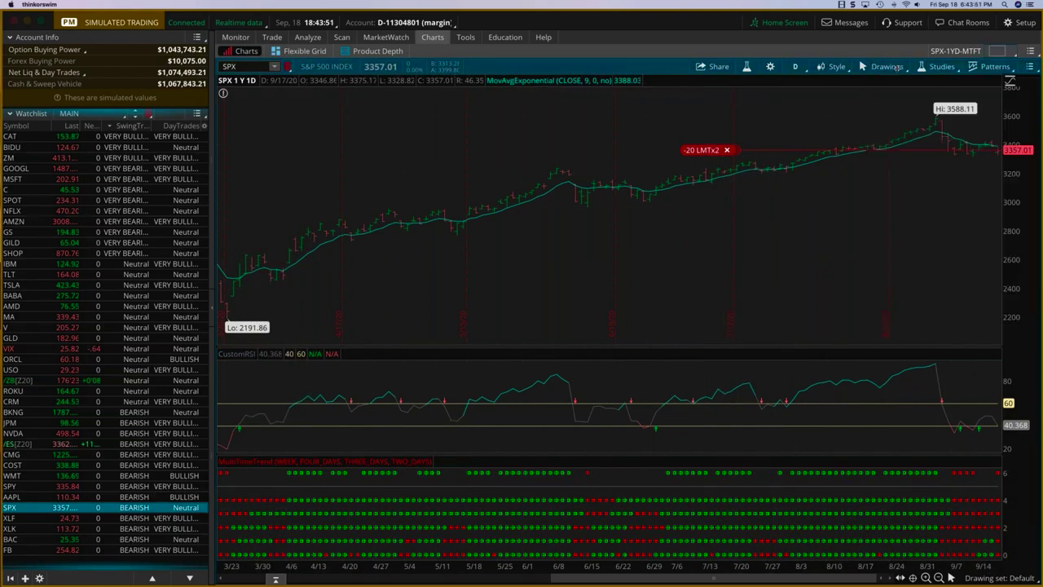
{"action": "left_click", "coordinate": [937, 67]}
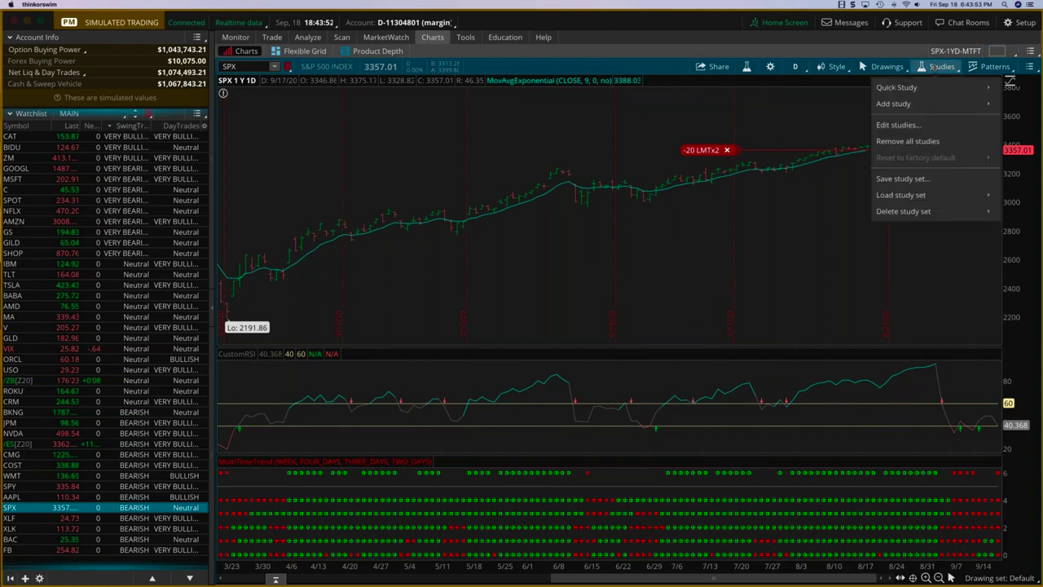
{"action": "left_click", "coordinate": [896, 125]}
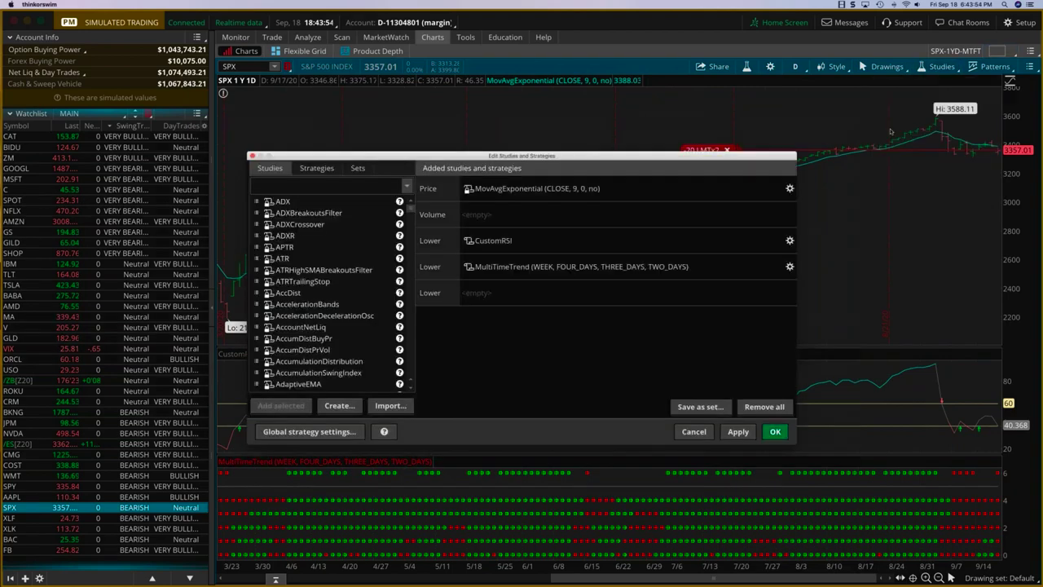
{"action": "left_click", "coordinate": [789, 266]}
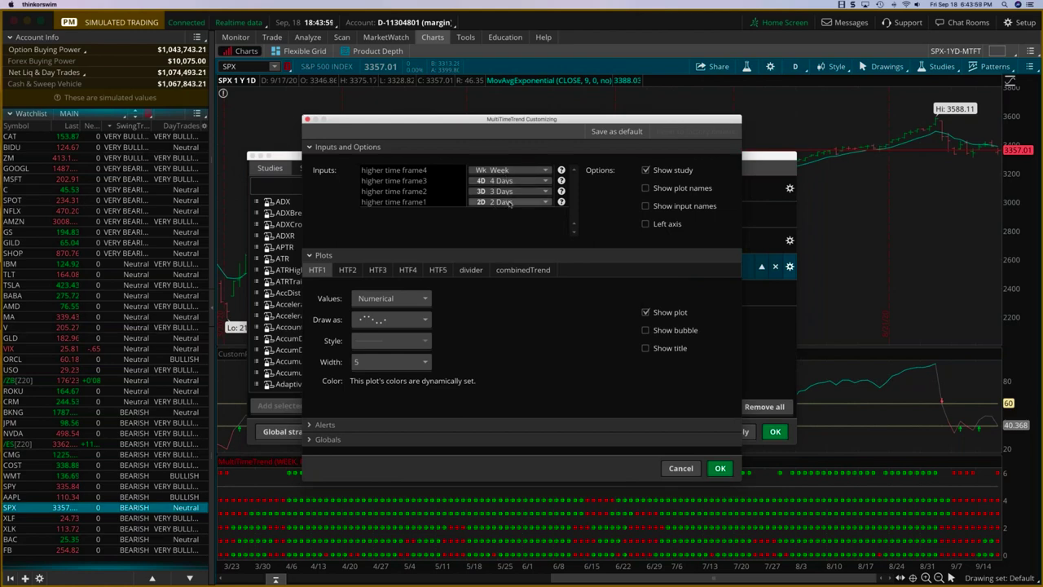
{"action": "left_click", "coordinate": [681, 468]}
{"action": "left_click", "coordinate": [693, 431]}
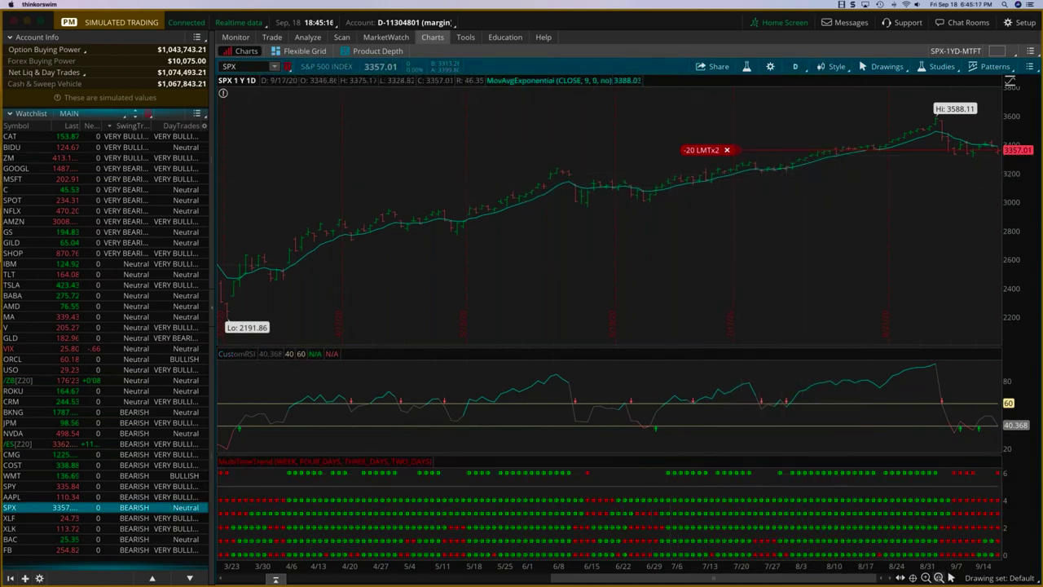
- View the GOOGL and GS charts from the watchlist over the wider daily range
{"action": "left_click", "coordinate": [944, 576]}
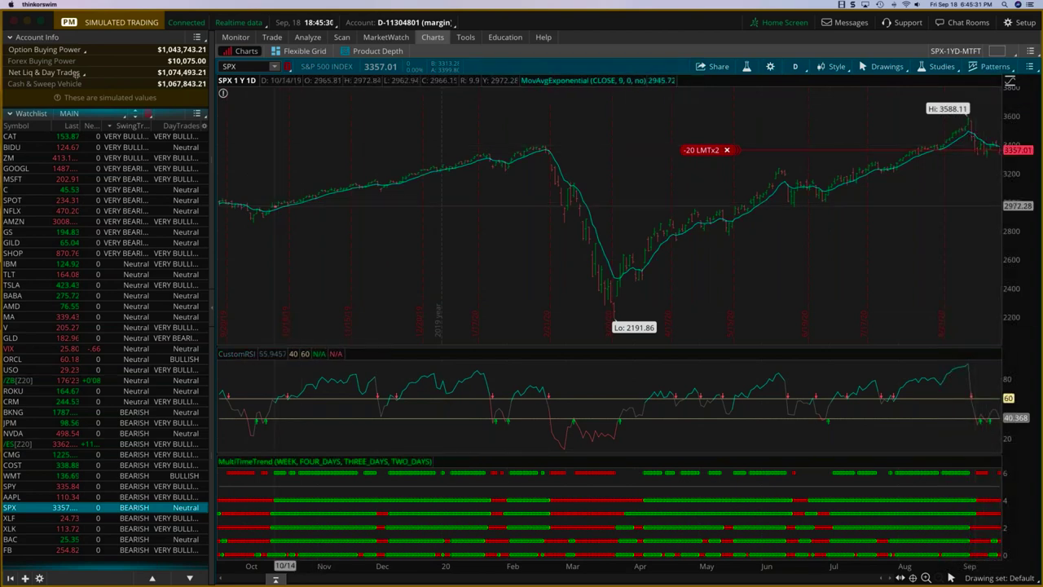
{"action": "left_click", "coordinate": [25, 168]}
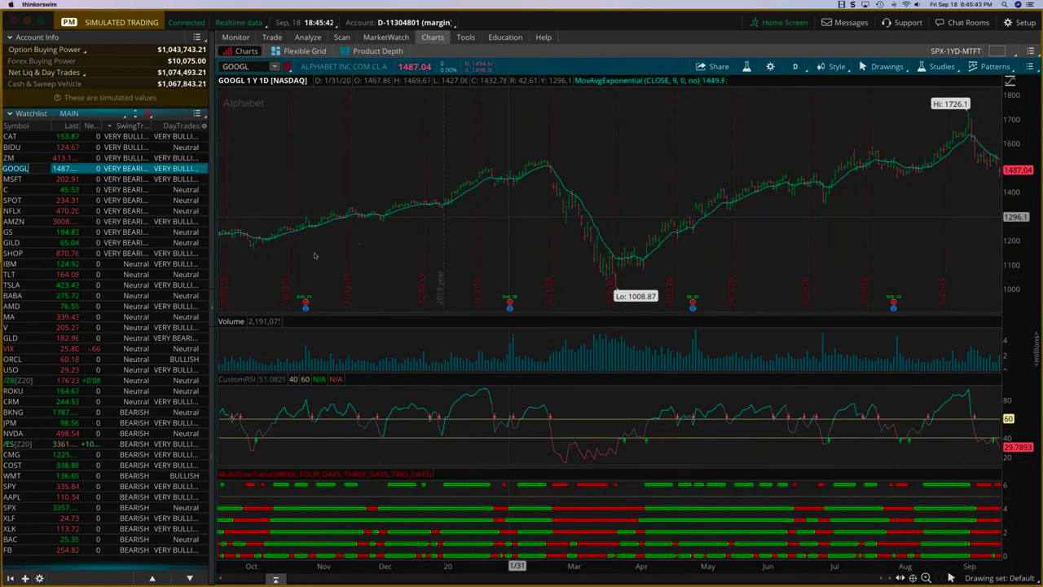
{"action": "left_click", "coordinate": [130, 231]}
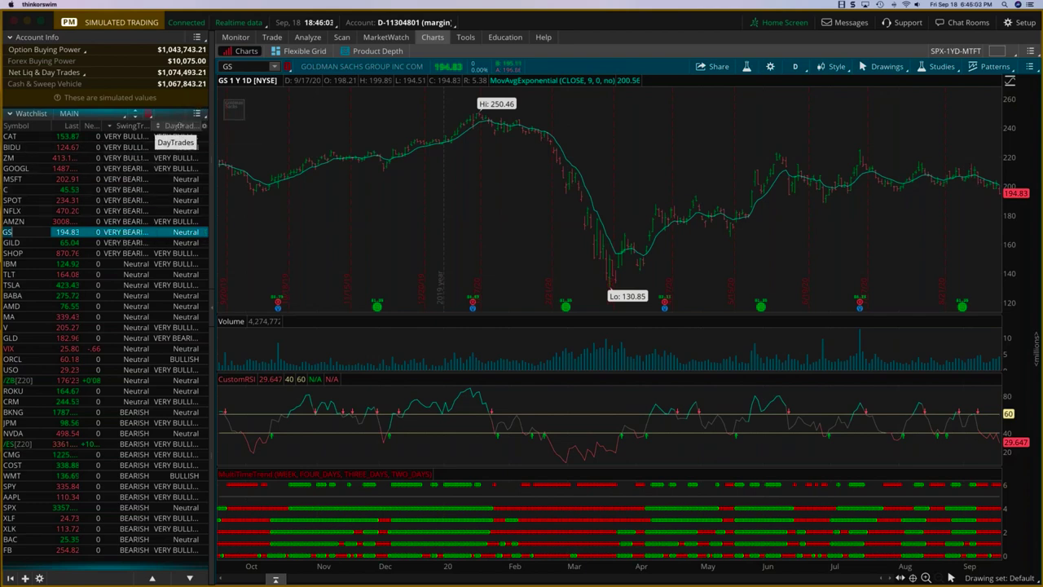
- Sort the watchlist by DayTrades, and re-sort it by SwingTrades with the very bullish symbols first
{"action": "left_click", "coordinate": [179, 127]}
{"action": "left_click", "coordinate": [179, 127]}
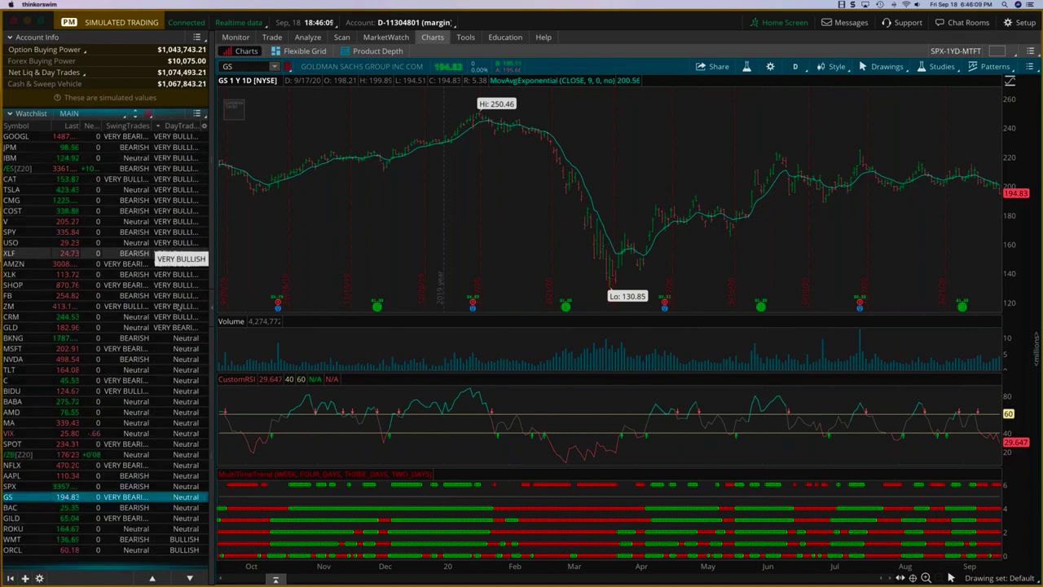
{"action": "left_click", "coordinate": [127, 124]}
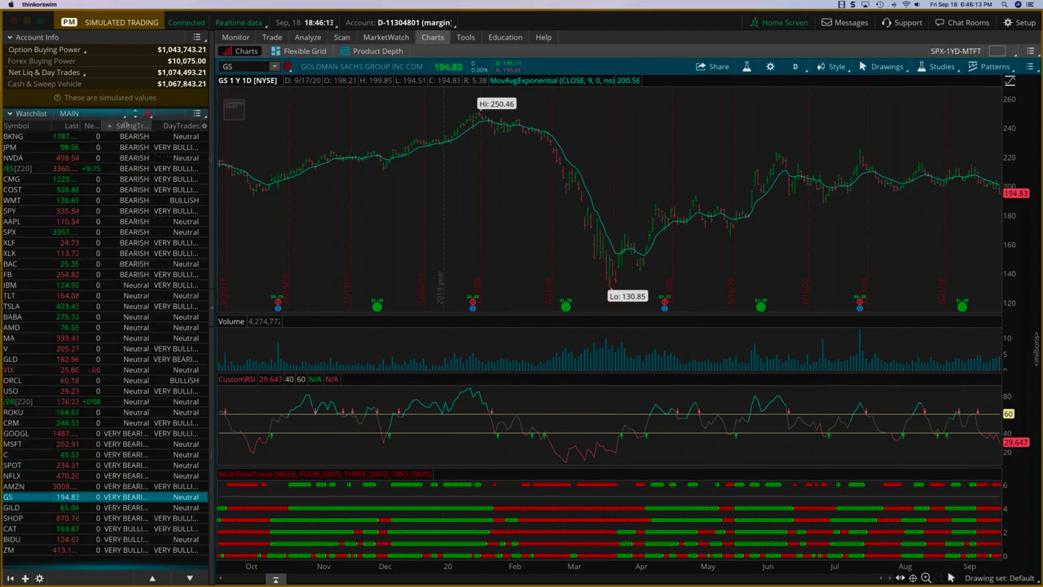
{"action": "left_click", "coordinate": [127, 125]}
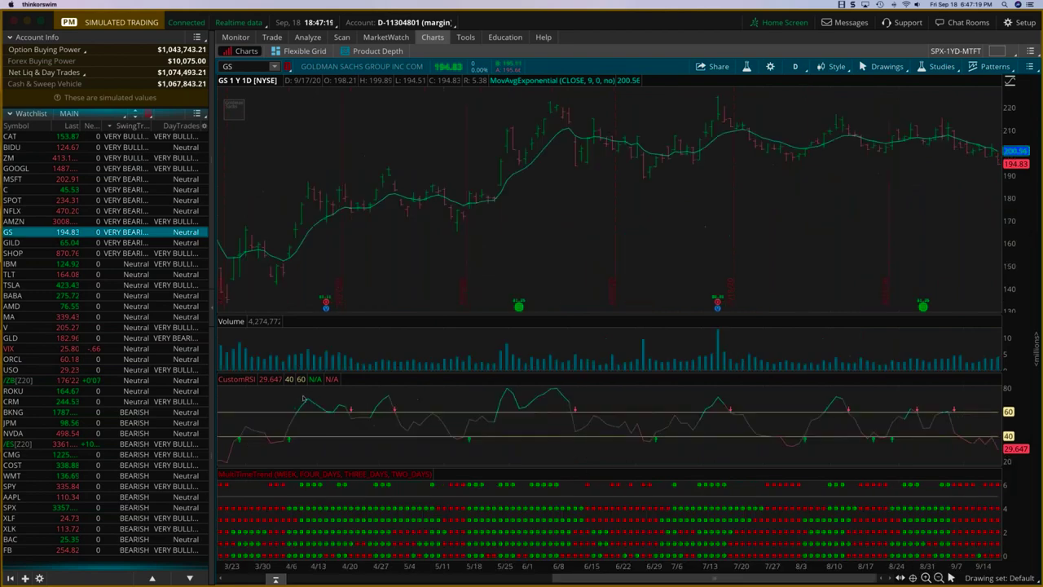
- Load SPX from the watchlist and switch the chart to the saved MTFT-2-FRAMES-IINTRADAY grid
{"action": "left_click", "coordinate": [10, 507]}
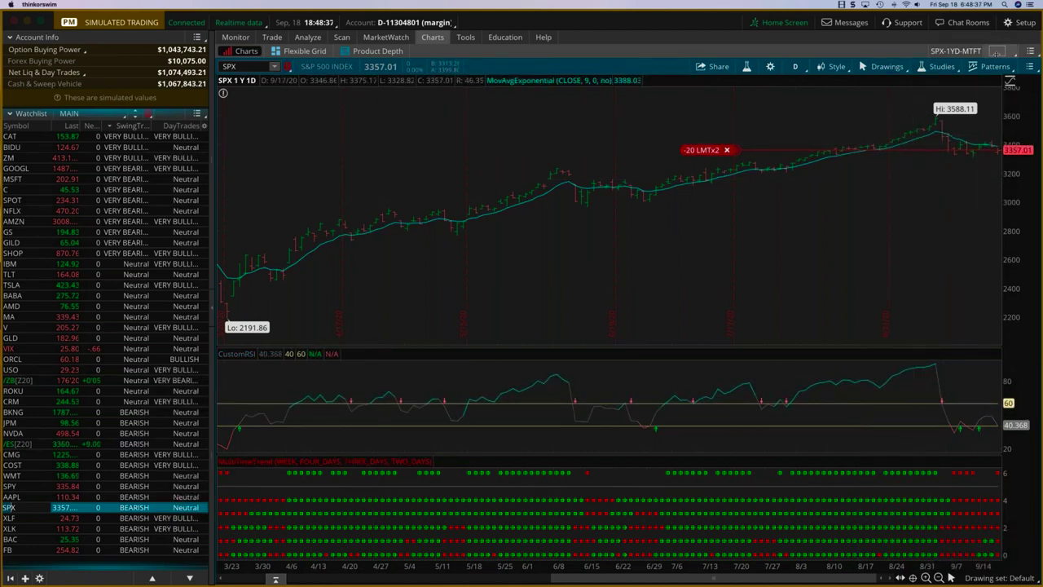
{"action": "left_click", "coordinate": [995, 50]}
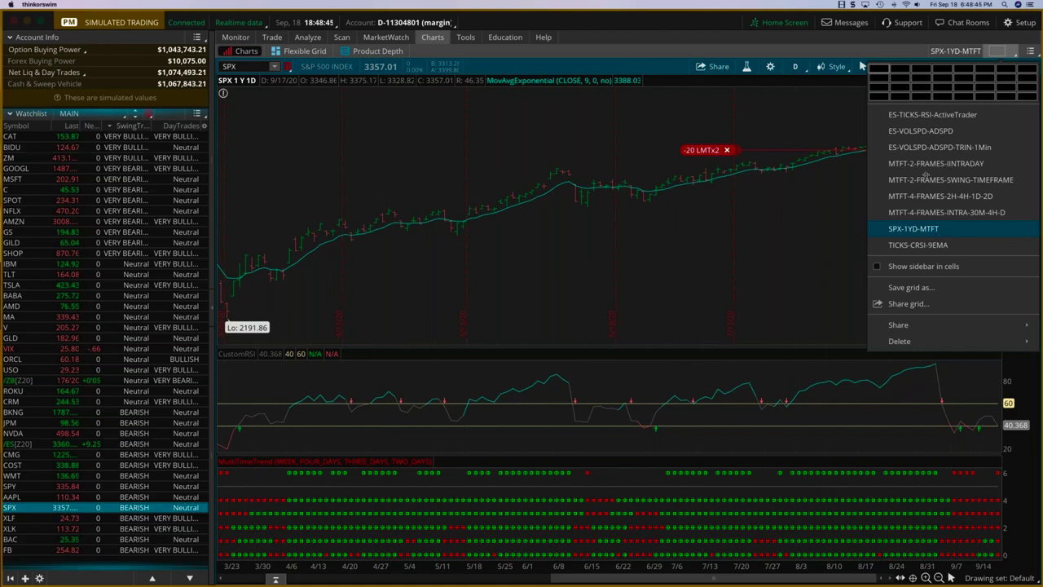
{"action": "left_click", "coordinate": [924, 165]}
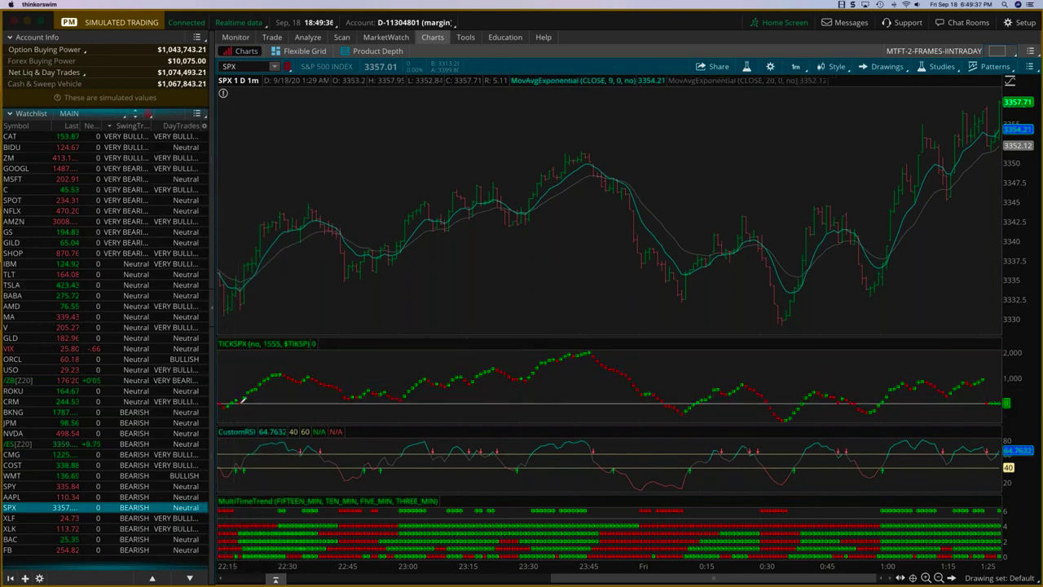
- Mark the SPX one-minute price chart with a red arrow just after the 3375.17 high
{"action": "left_click_drag", "start_coordinate": [233, 404], "coordinate": [239, 402]}
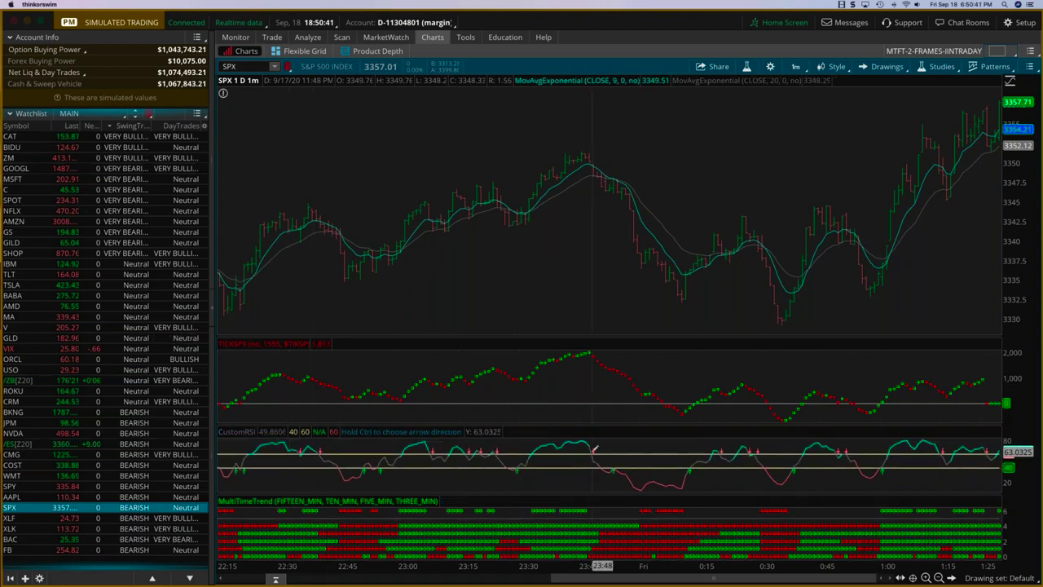
{"action": "scroll", "coordinate": [638, 460], "scroll_direction": "down", "scroll_amount": 3}
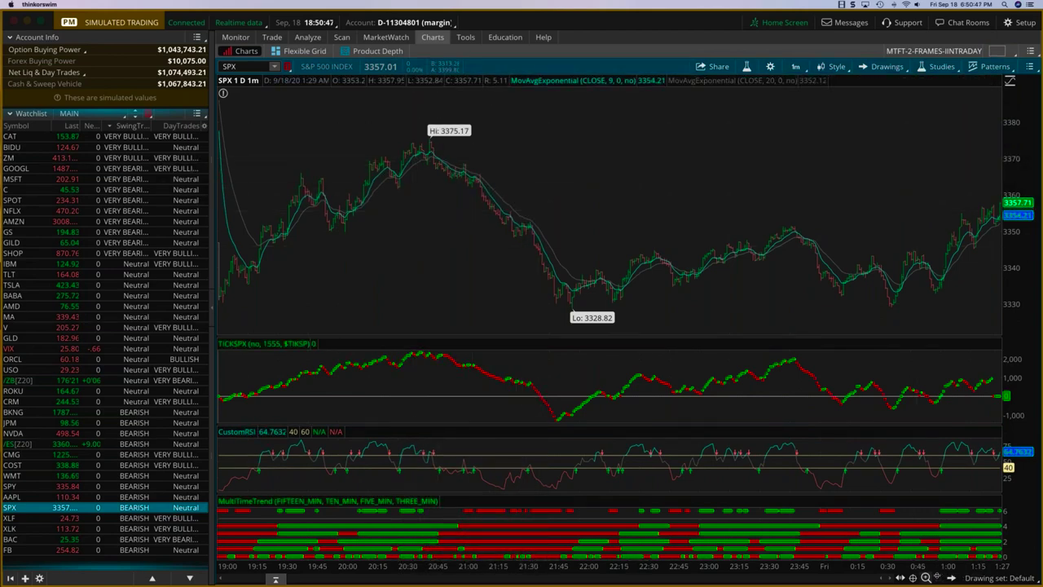
{"action": "left_click", "coordinate": [925, 578]}
{"action": "left_click_drag", "start_coordinate": [771, 580], "coordinate": [484, 580]}
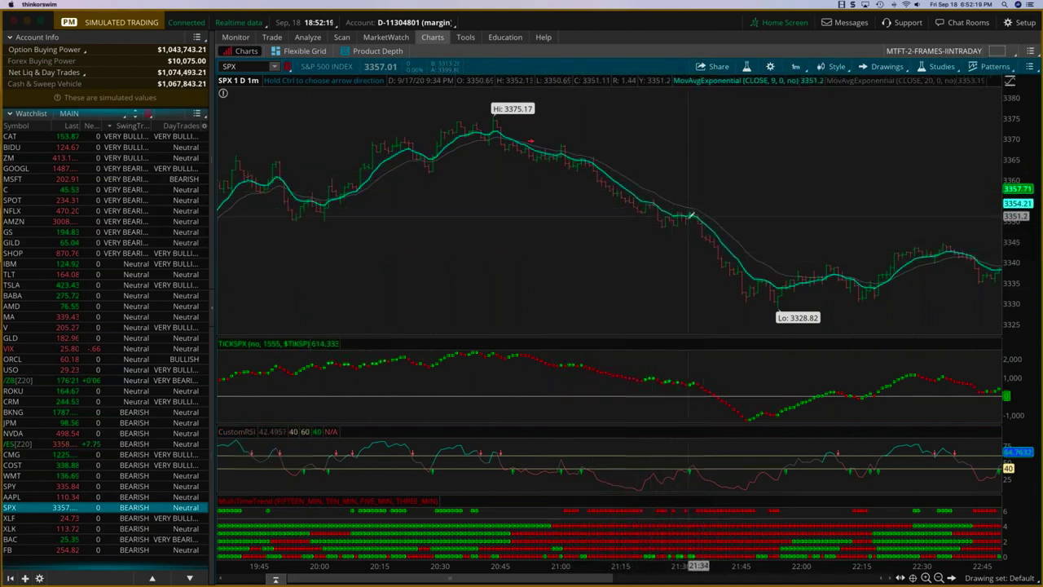
{"action": "left_click", "coordinate": [537, 137]}
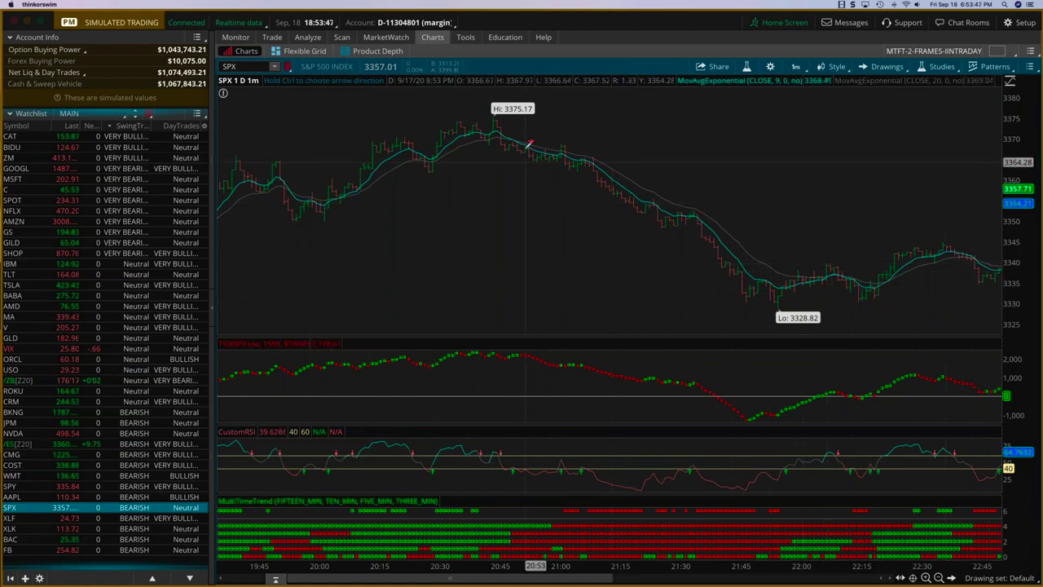
- Examine the SPX one-minute price action after the 3328.82 low against the TICKSPX, CustomRSI and MultiTimeTrend studies
{"action": "mouse_move", "coordinate": [532, 140]}
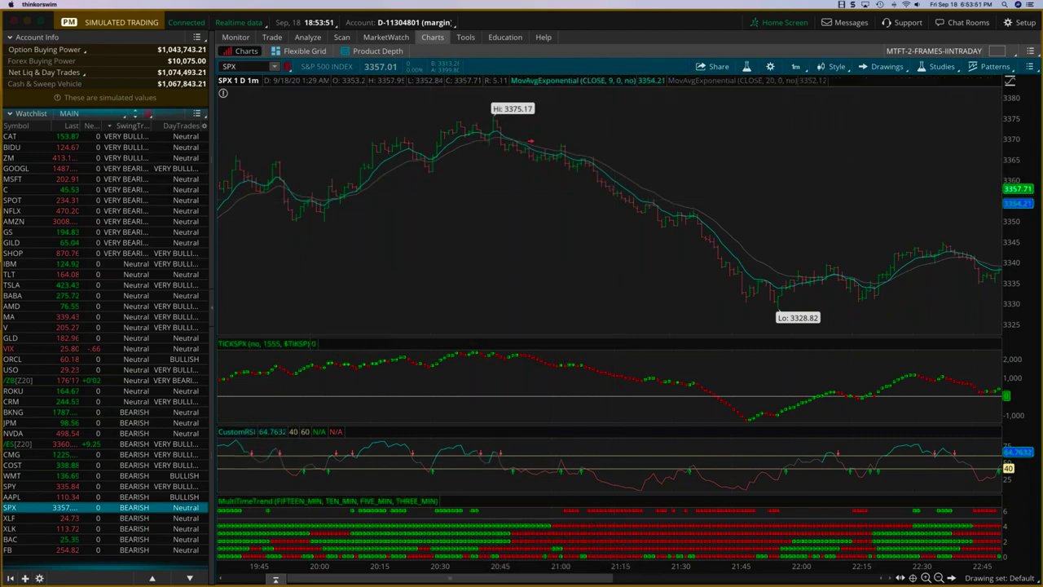
{"action": "scroll", "coordinate": [650, 580], "scroll_direction": "right", "scroll_amount": 15}
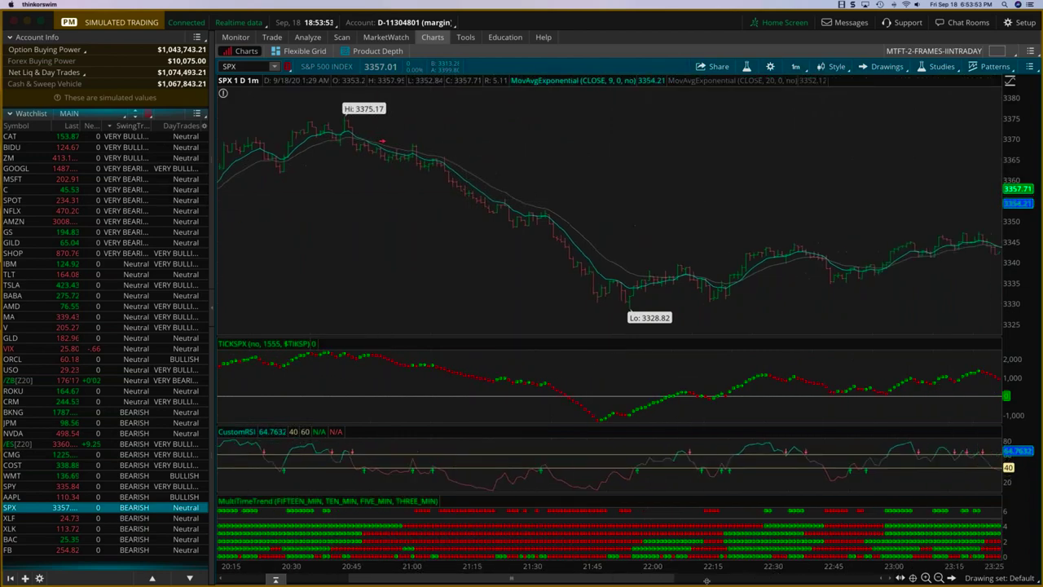
{"action": "scroll", "coordinate": [786, 584], "scroll_direction": "right", "scroll_amount": 2}
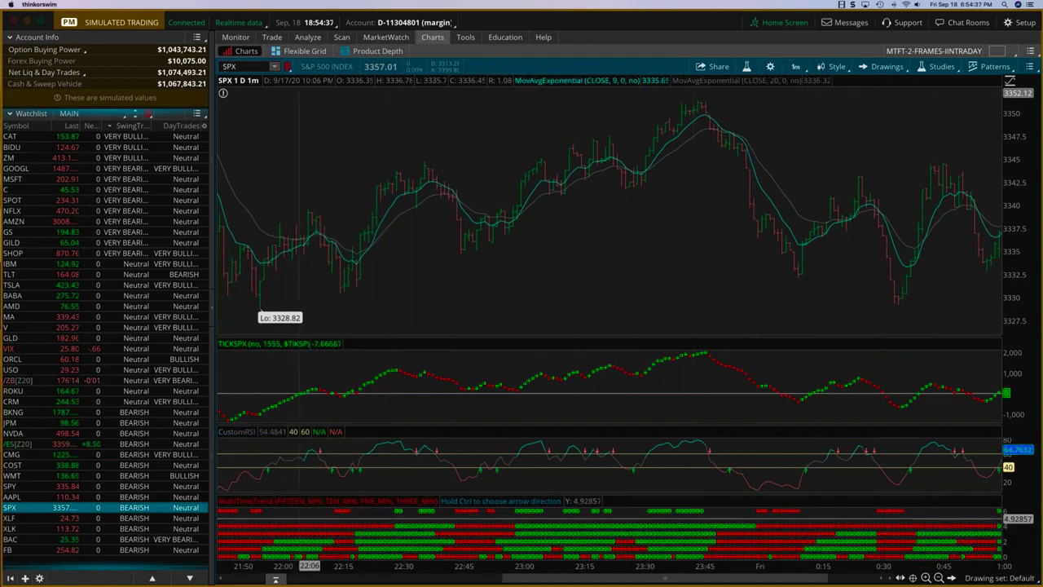
{"action": "scroll", "coordinate": [442, 519], "scroll_direction": "up", "scroll_amount": 3}
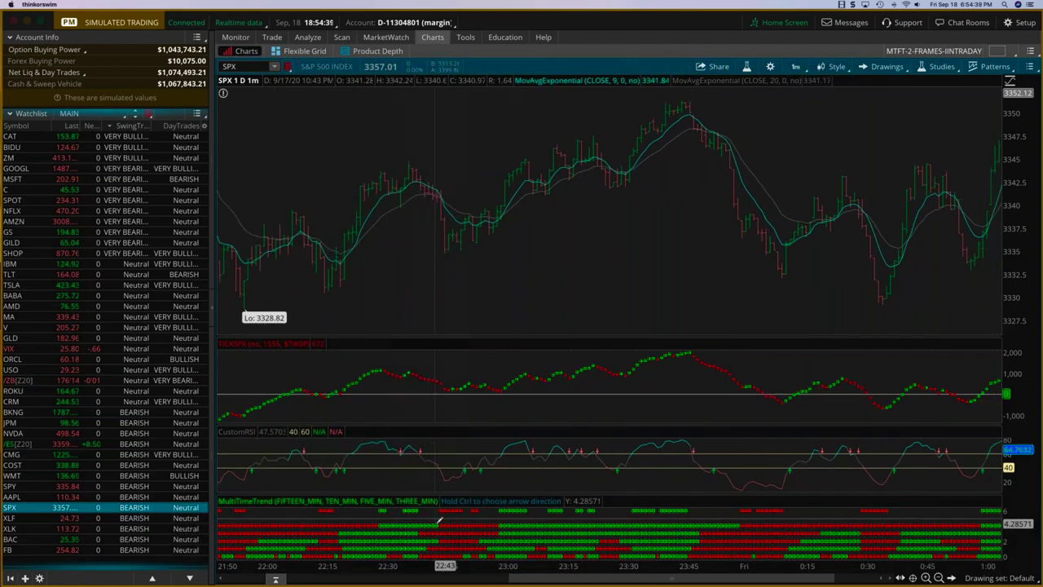
{"action": "scroll", "coordinate": [438, 519], "scroll_direction": "up", "scroll_amount": 8}
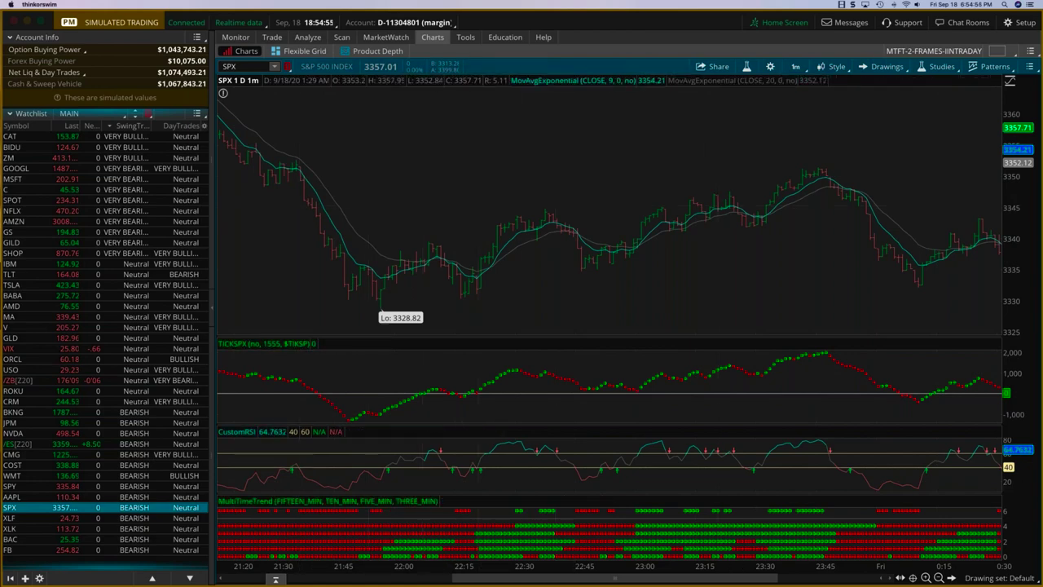
- Load the saved SPX-1YD-MTFT grid and open its MultiTimeTrend study settings
{"action": "left_click", "coordinate": [998, 51]}
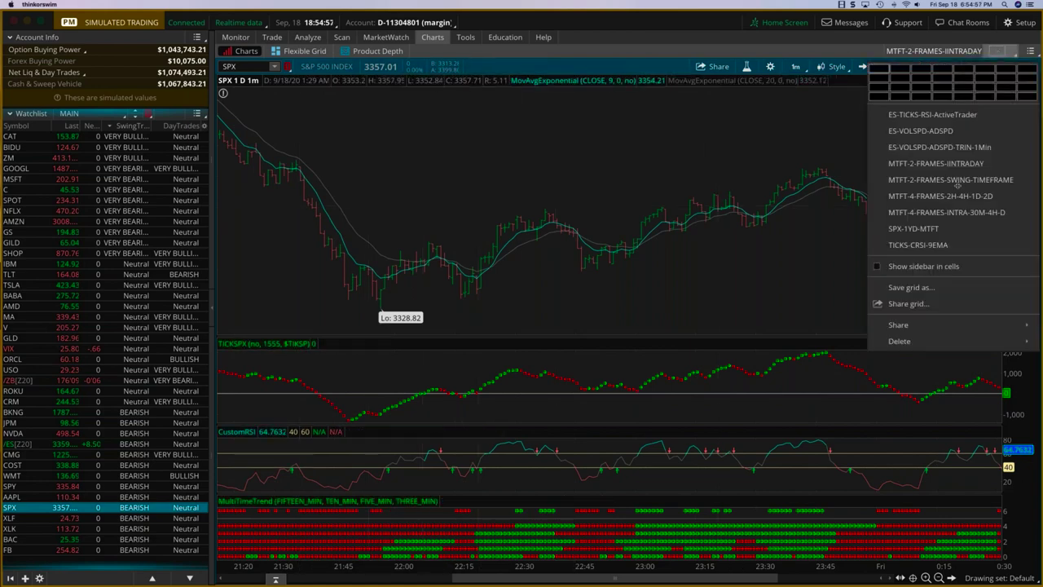
{"action": "left_click", "coordinate": [935, 229]}
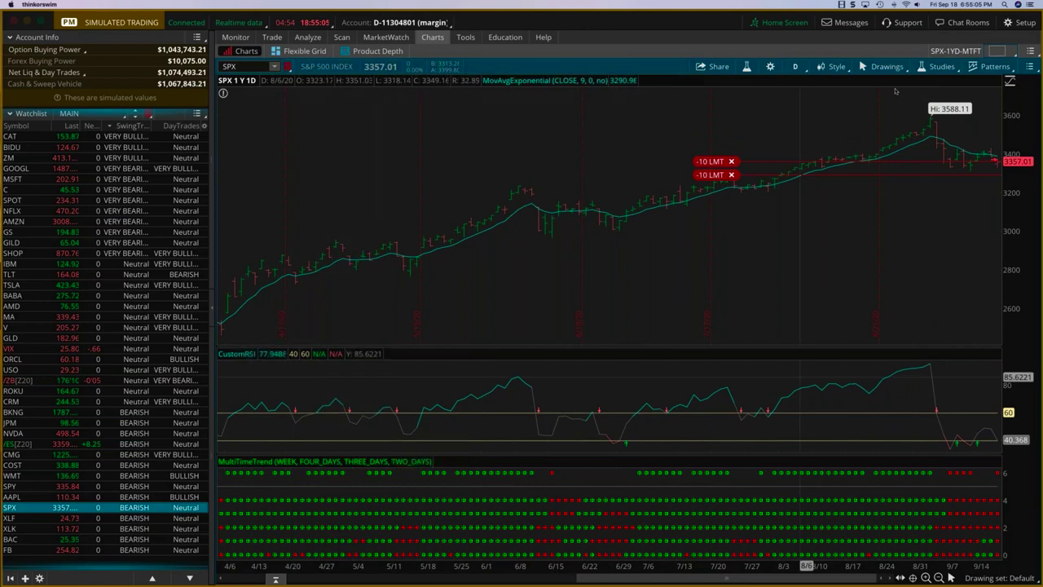
{"action": "left_click", "coordinate": [939, 66]}
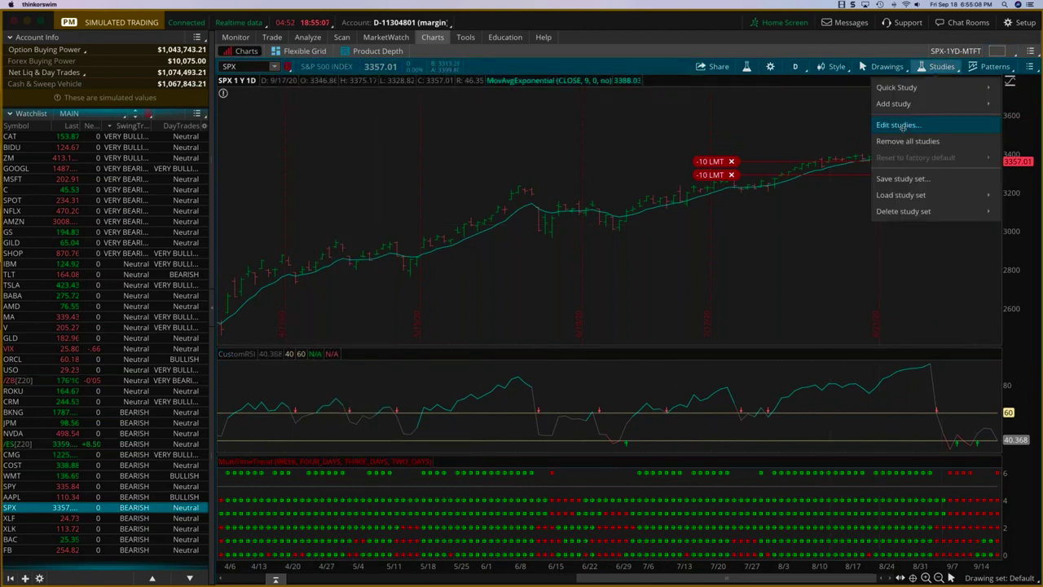
{"action": "left_click", "coordinate": [896, 125]}
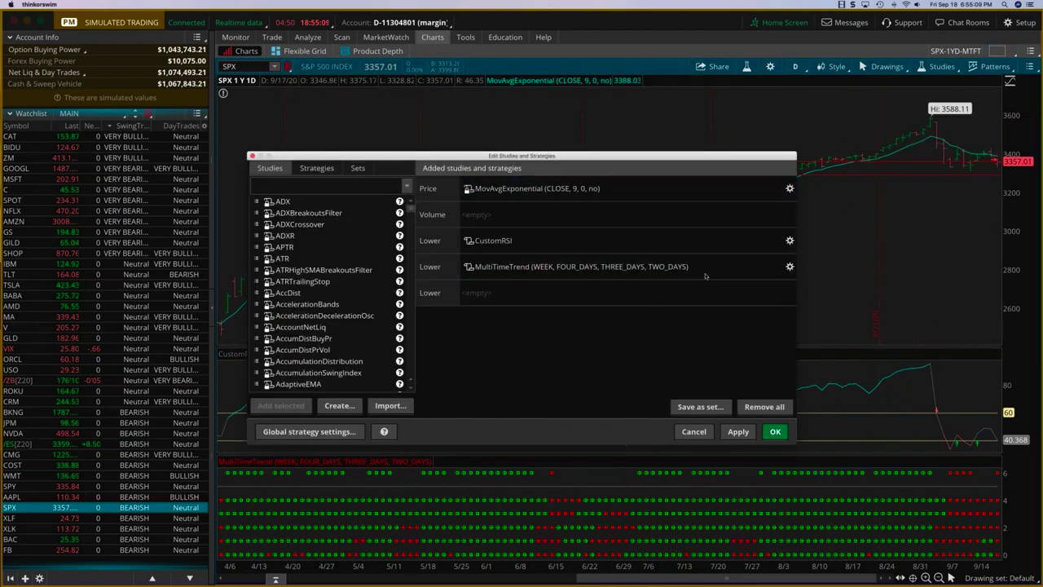
{"action": "left_click", "coordinate": [790, 268]}
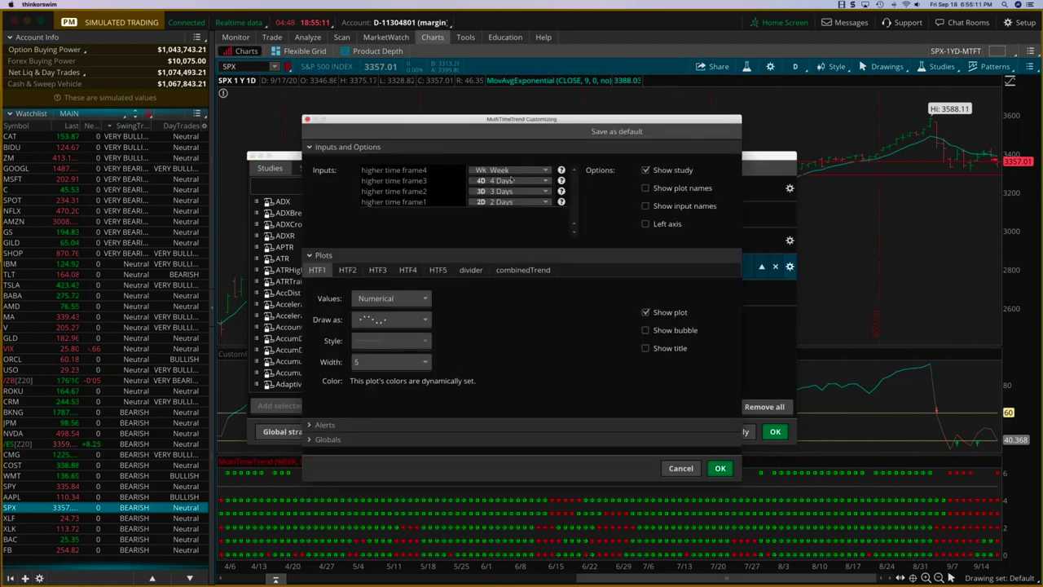
- Review the aggregation periods available for higher time frame1, and close the study settings without changes
{"action": "left_click", "coordinate": [545, 202]}
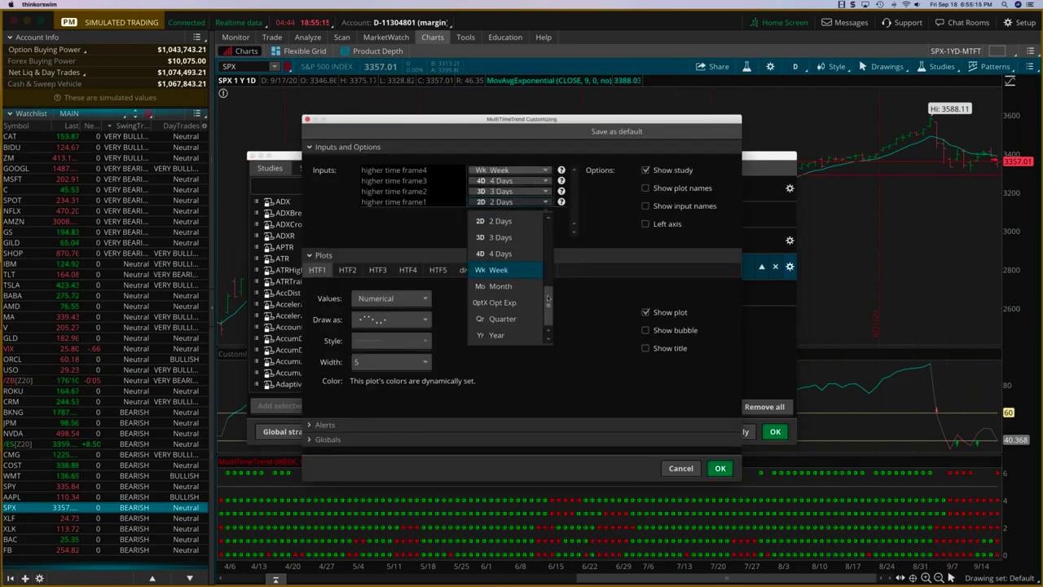
{"action": "scroll", "coordinate": [545, 293], "scroll_direction": "up", "scroll_amount": 3}
{"action": "scroll", "coordinate": [544, 303], "scroll_direction": "down", "scroll_amount": 3}
{"action": "left_click_drag", "start_coordinate": [549, 298], "coordinate": [549, 226]}
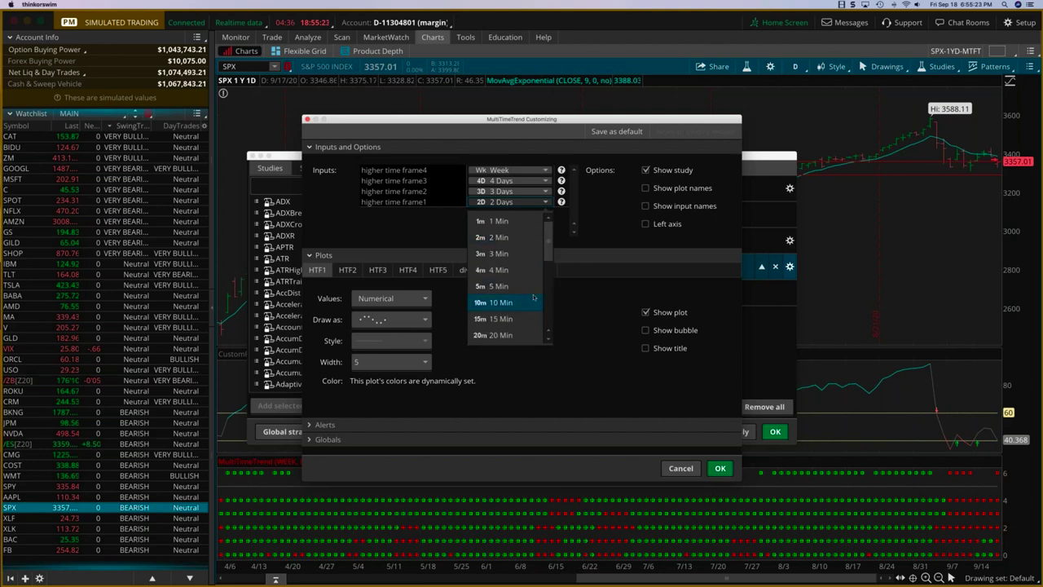
{"action": "left_click", "coordinate": [587, 357]}
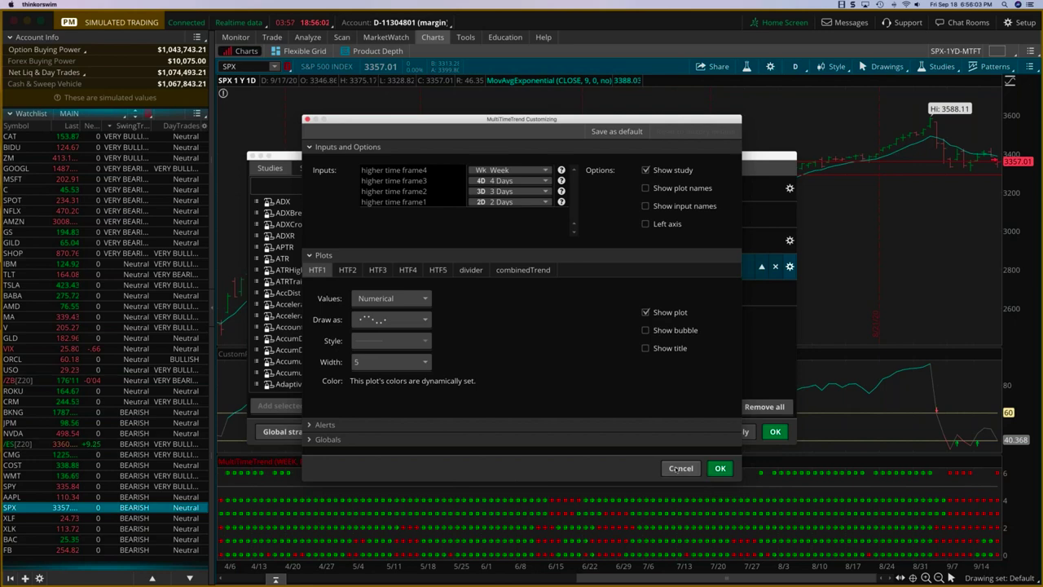
{"action": "left_click", "coordinate": [681, 469]}
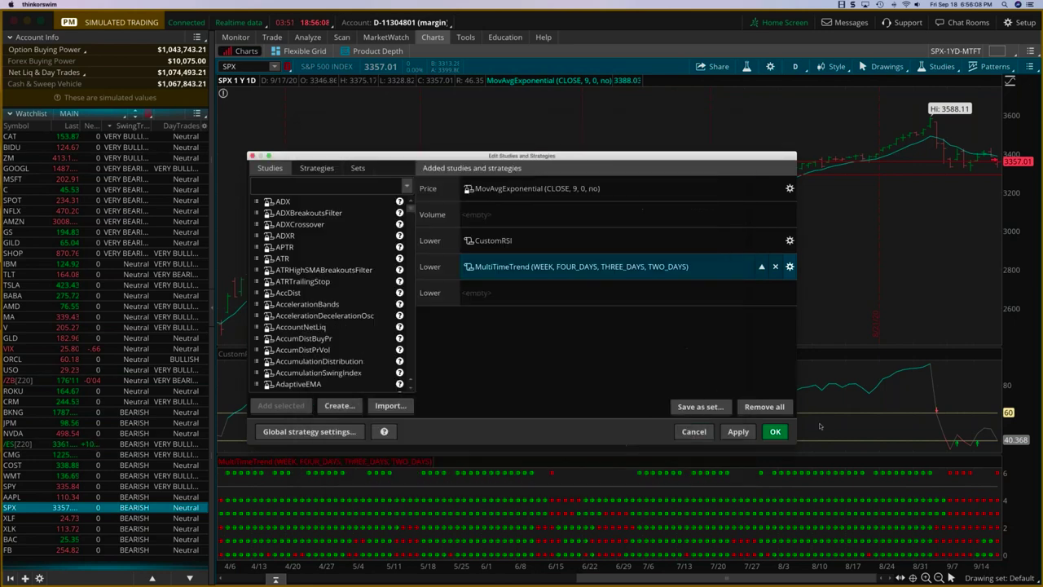
{"action": "left_click", "coordinate": [691, 431]}
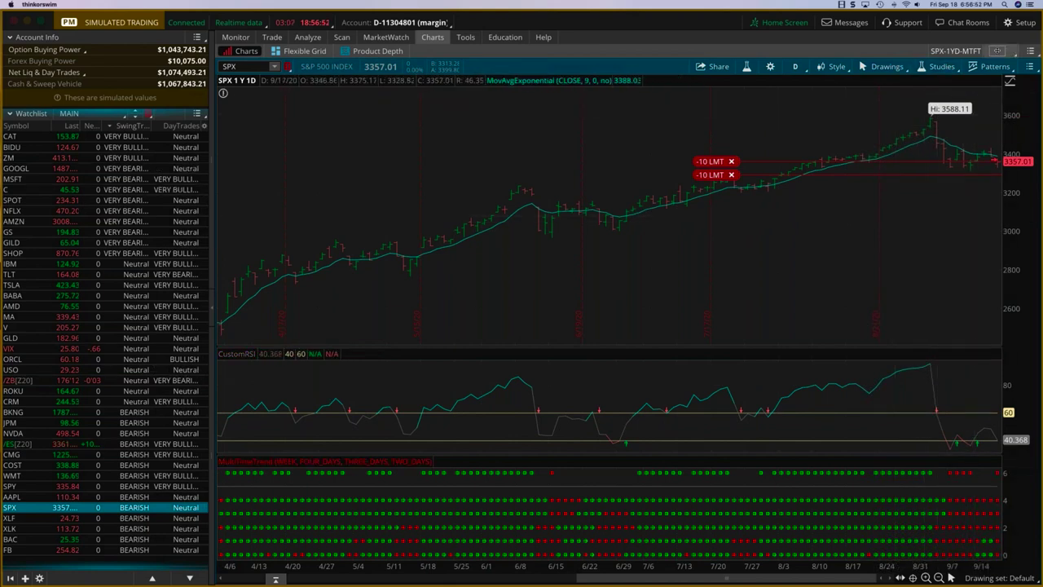
- Switch the SPX chart from the one-year daily grid back to the MTFT-2-FRAMES-IINTRADAY grid
{"action": "left_click", "coordinate": [996, 50]}
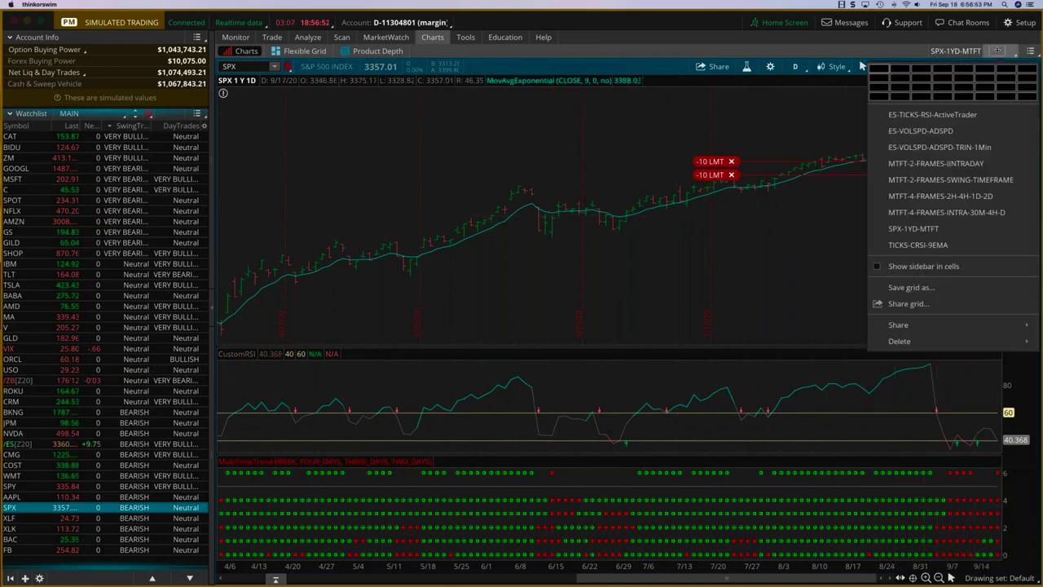
{"action": "left_click", "coordinate": [935, 163]}
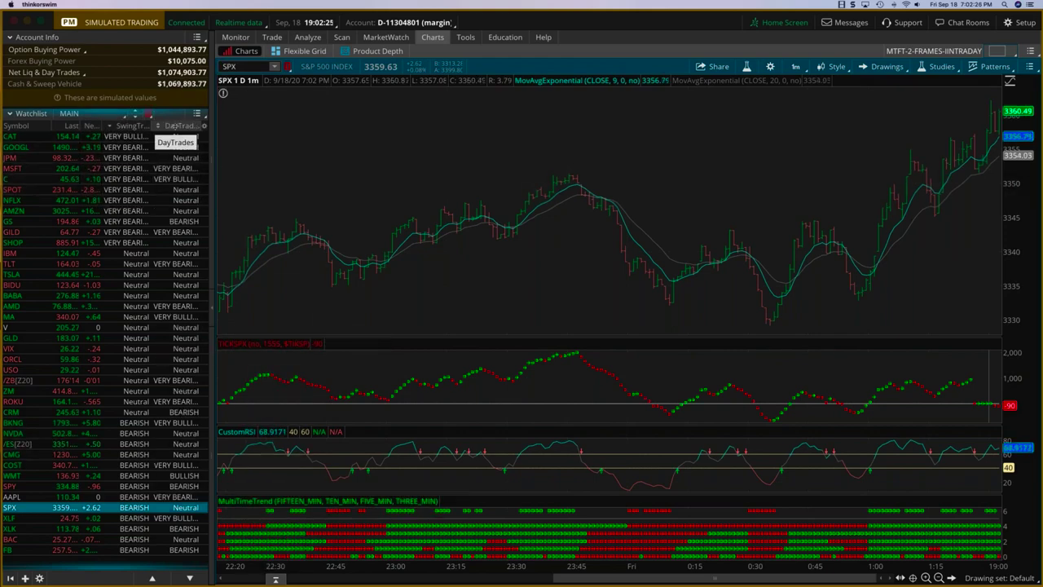
- Sort the MAIN watchlist by DayTrades with very bullish symbols first, widen its columns, and load BKNG on the chart
{"action": "left_click", "coordinate": [173, 126]}
{"action": "left_click", "coordinate": [173, 126]}
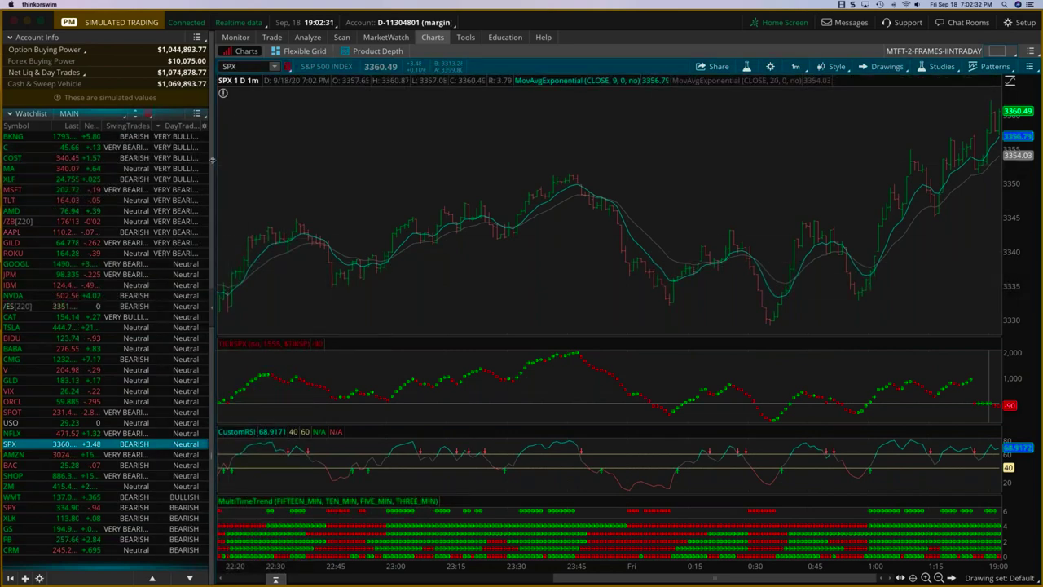
{"action": "left_click_drag", "start_coordinate": [211, 160], "coordinate": [227, 160]}
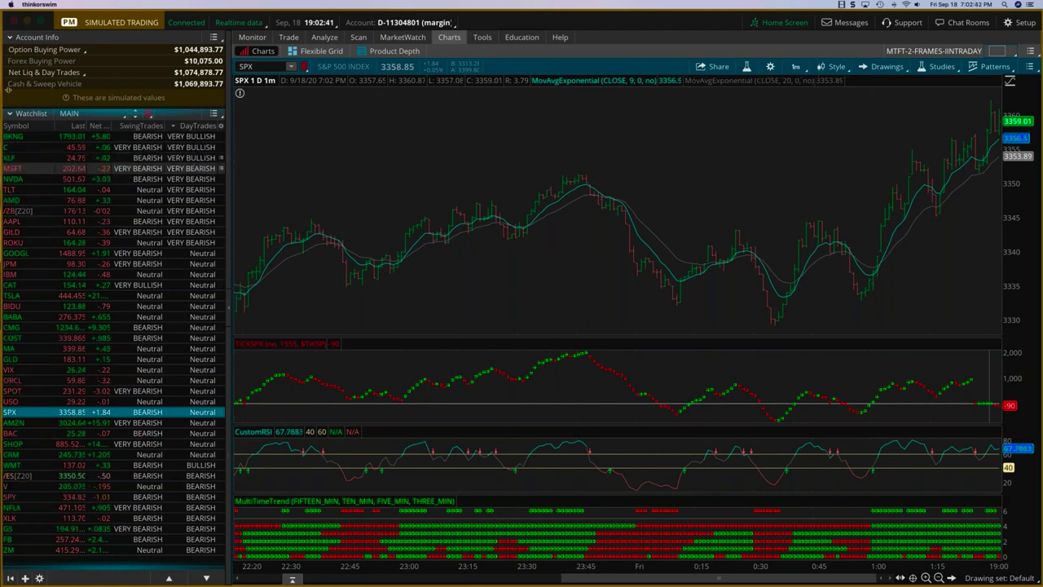
{"action": "left_click", "coordinate": [187, 136]}
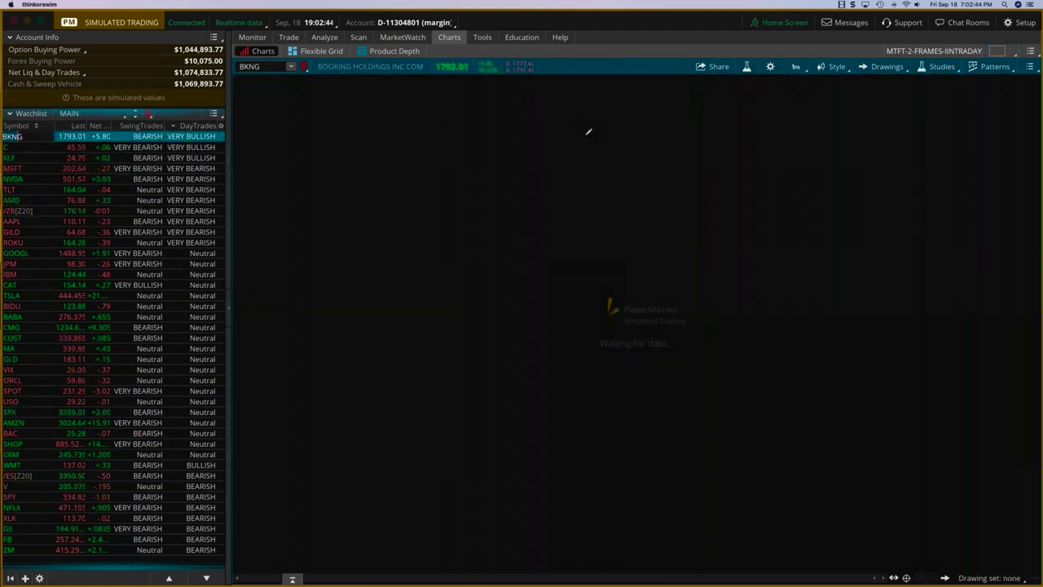
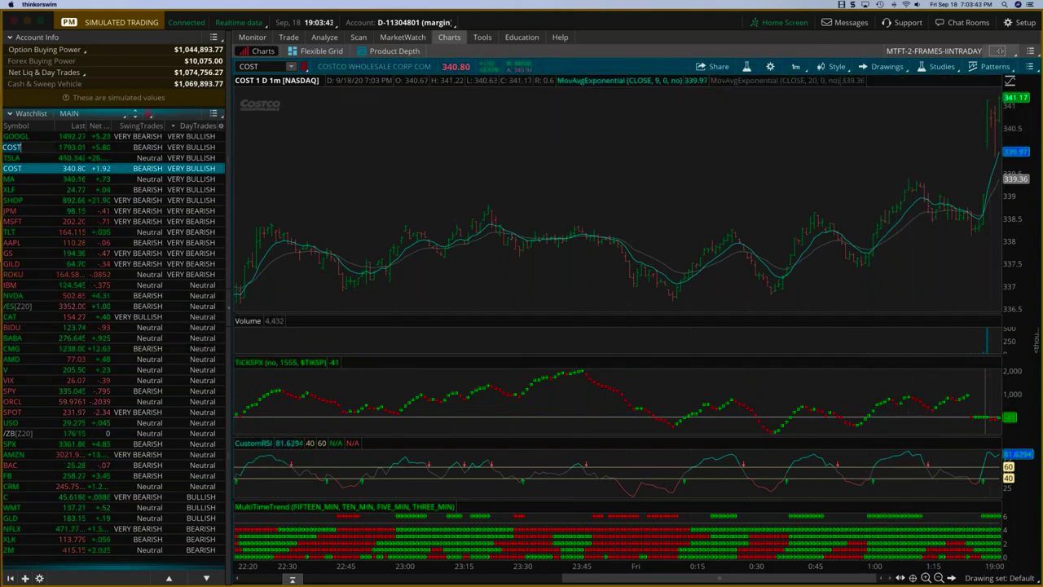
- Switch the chart to the saved SPX-1YD-MTFT grid and load MSFT from the watchlist
{"action": "left_click", "coordinate": [999, 51]}
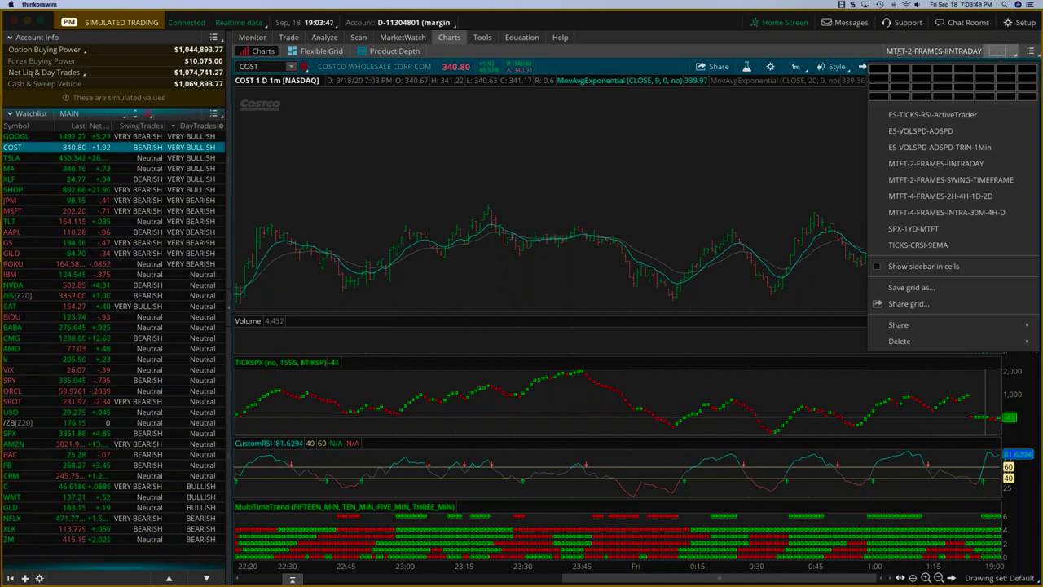
{"action": "left_click", "coordinate": [912, 228]}
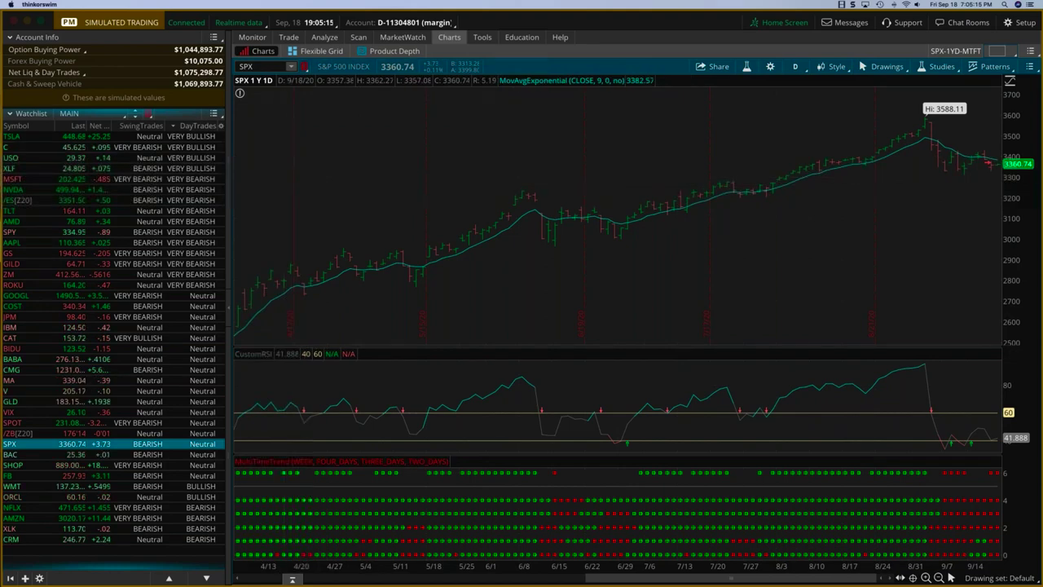
{"action": "left_click", "coordinate": [21, 182]}
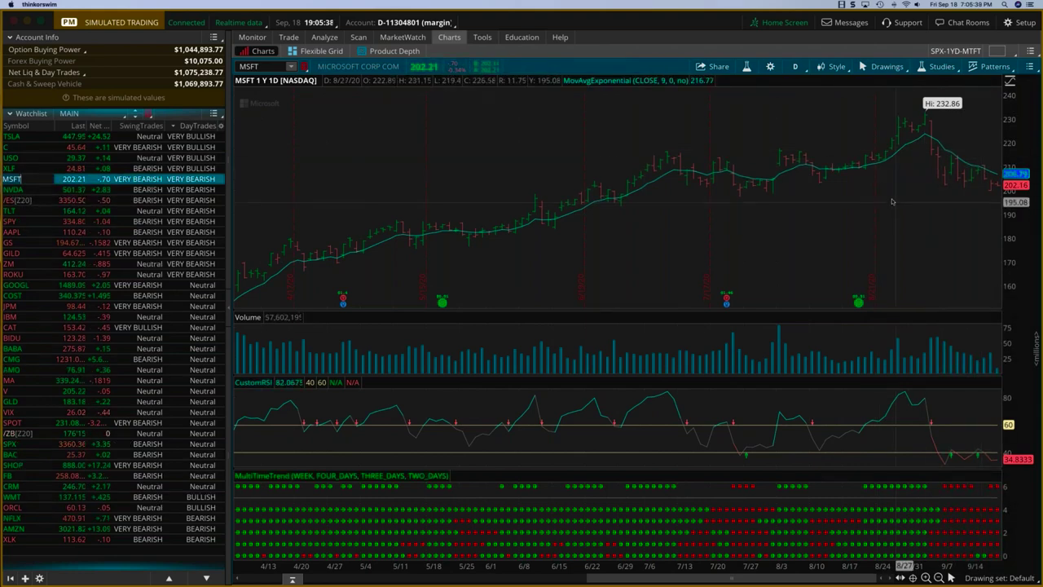
- Load the AVGO symbol into the one-year daily chart and keep the Charts view in front
{"action": "left_click", "coordinate": [261, 66]}
{"action": "type", "text": "AVG"}
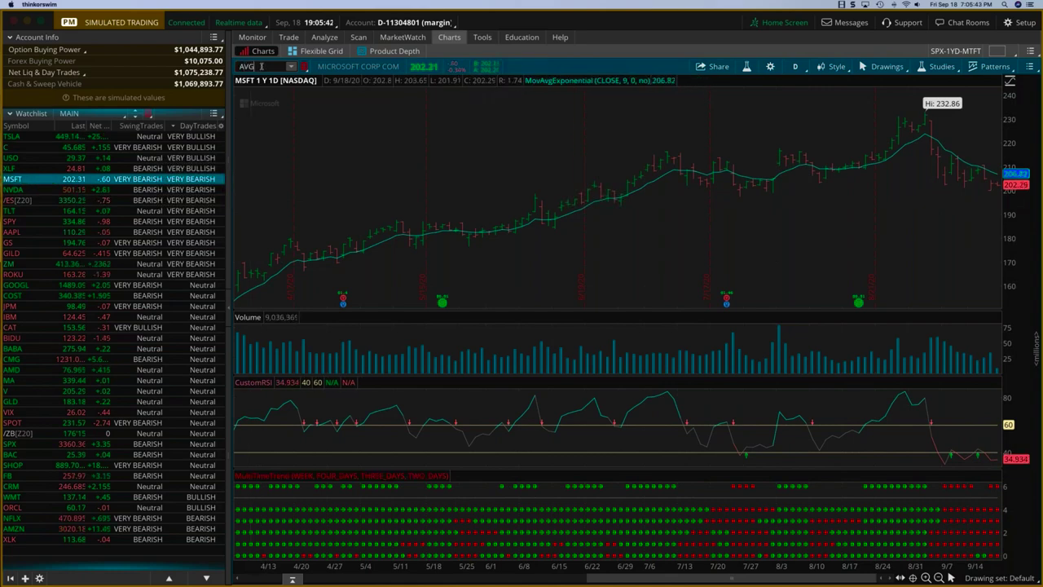
{"action": "type", "text": "O"}
{"action": "key", "text": "Return"}
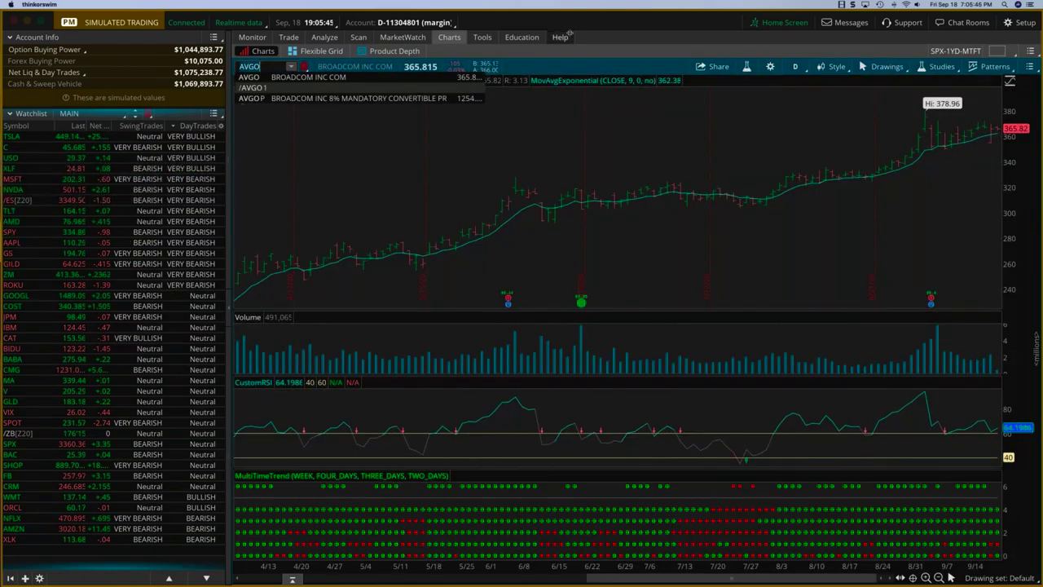
{"action": "left_click", "coordinate": [568, 36]}
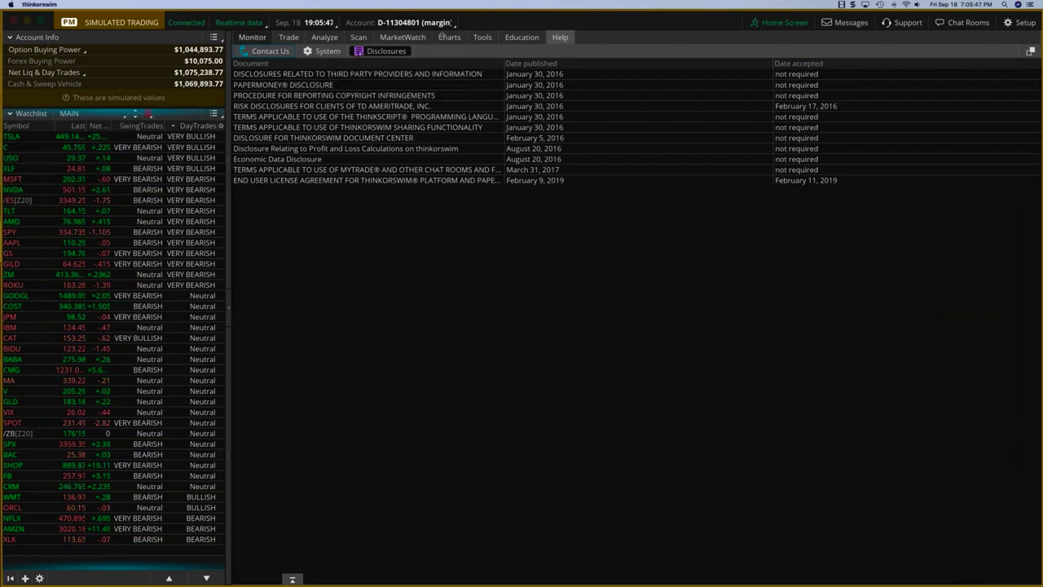
{"action": "left_click", "coordinate": [449, 37]}
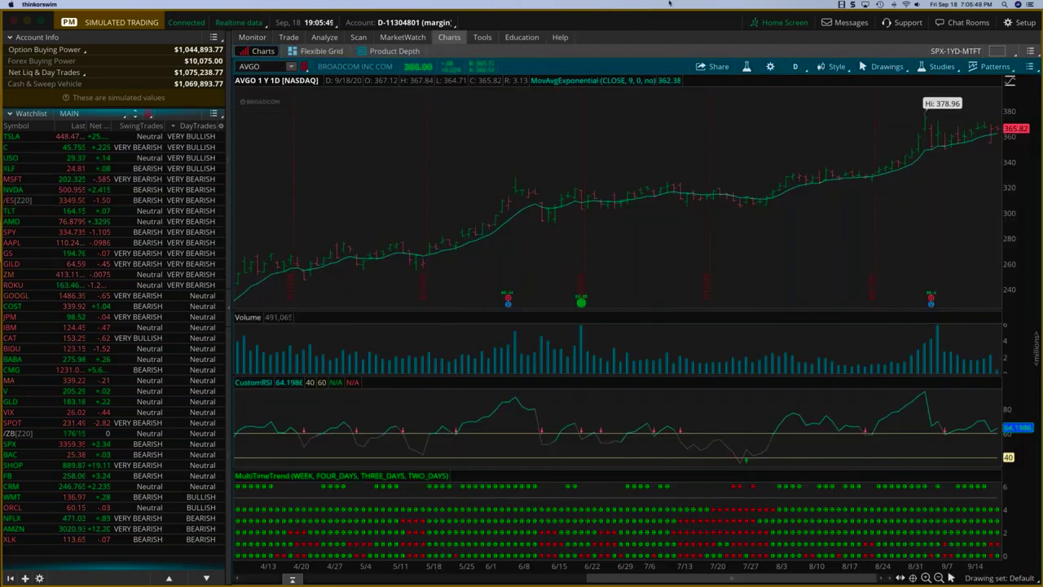
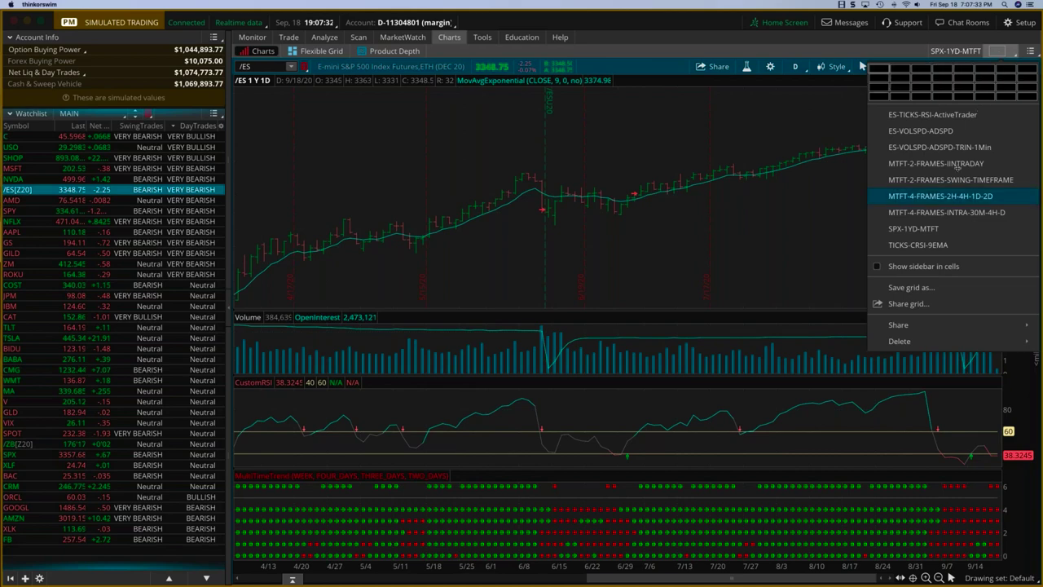
- Switch the /ES chart from the one-year daily grid to the saved MTFT-2-FRAMES-IINTRADAY grid
{"action": "left_click", "coordinate": [958, 163]}
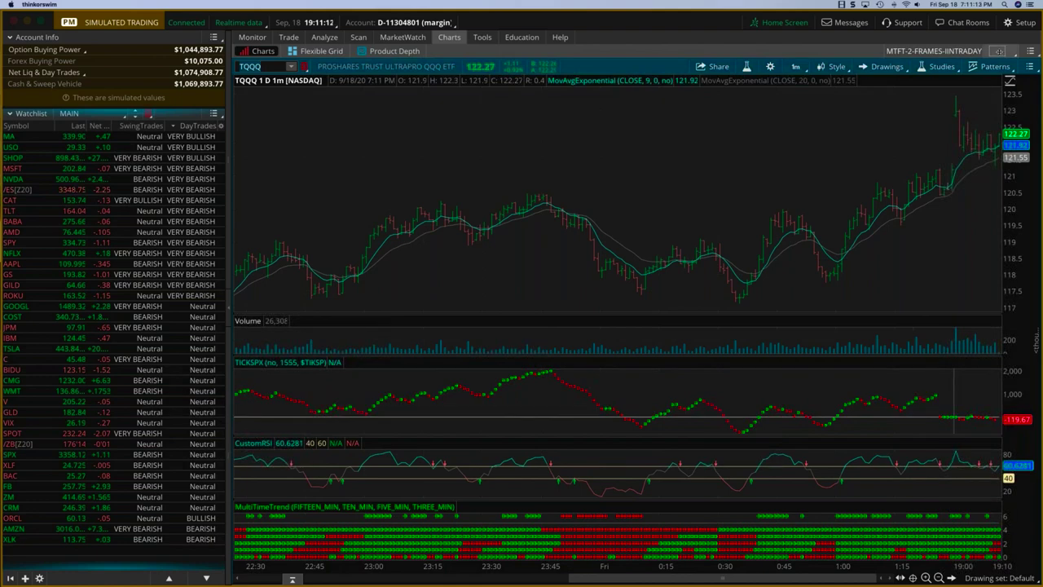
{"action": "left_click", "coordinate": [1000, 52]}
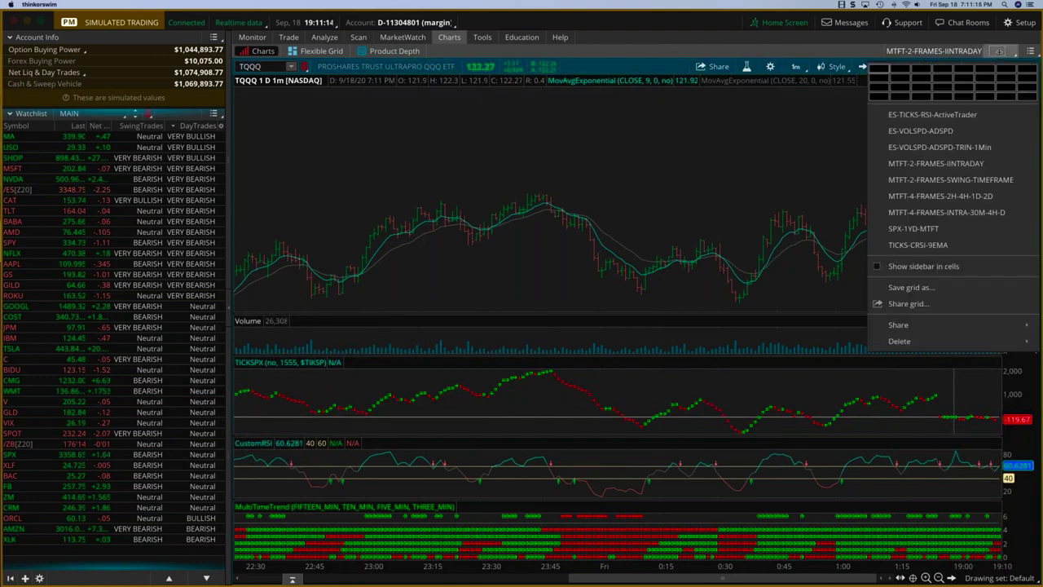
{"action": "key", "text": "Escape"}
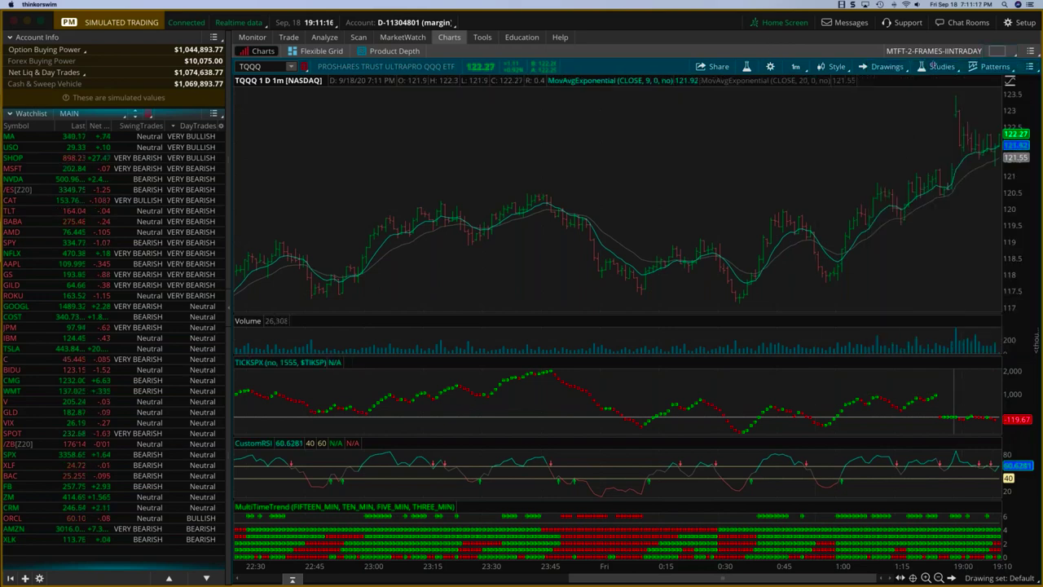
- Open the TICKSPX study's settings on the TQQQ chart and set its ticksymbol input to $TICKC/Q
{"action": "left_click", "coordinate": [936, 67]}
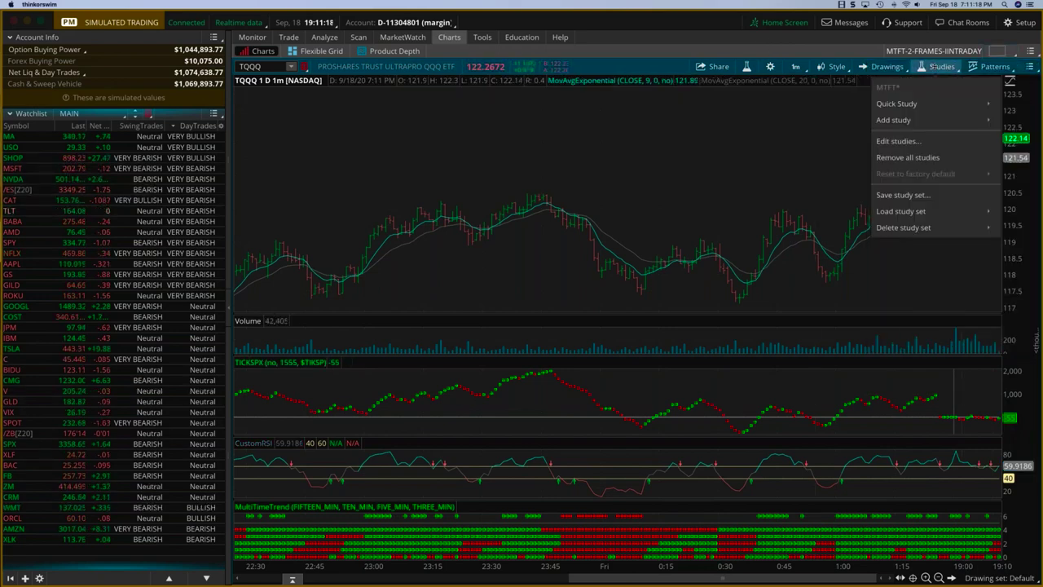
{"action": "left_click", "coordinate": [896, 147]}
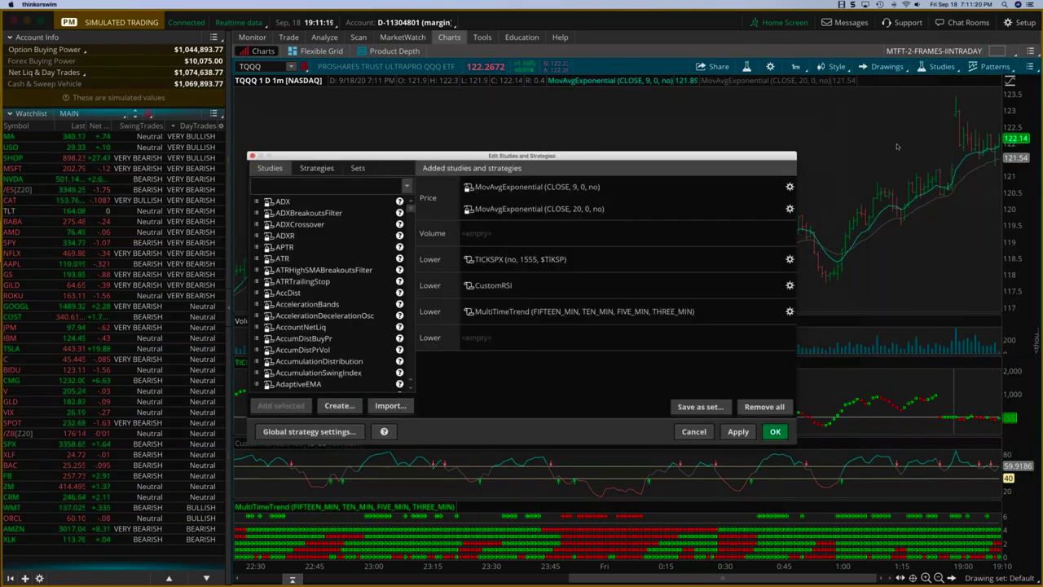
{"action": "left_click", "coordinate": [789, 259]}
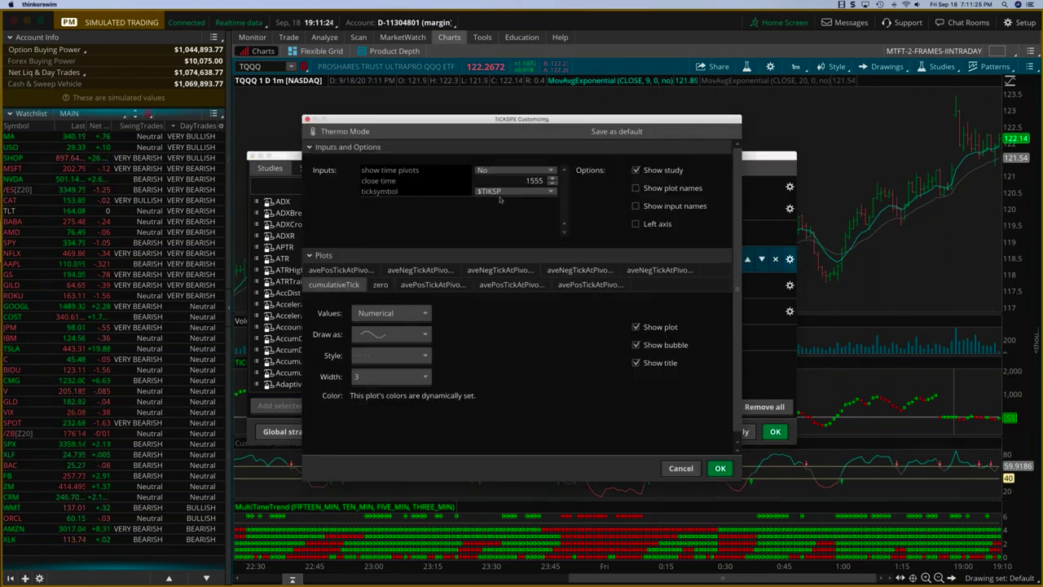
{"action": "left_click", "coordinate": [550, 192]}
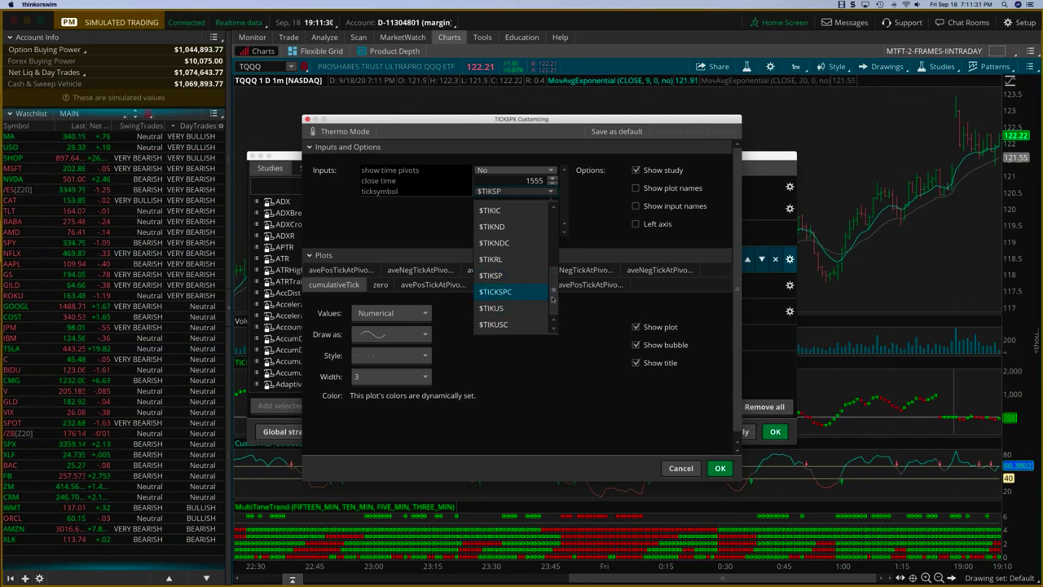
{"action": "left_click", "coordinate": [555, 246]}
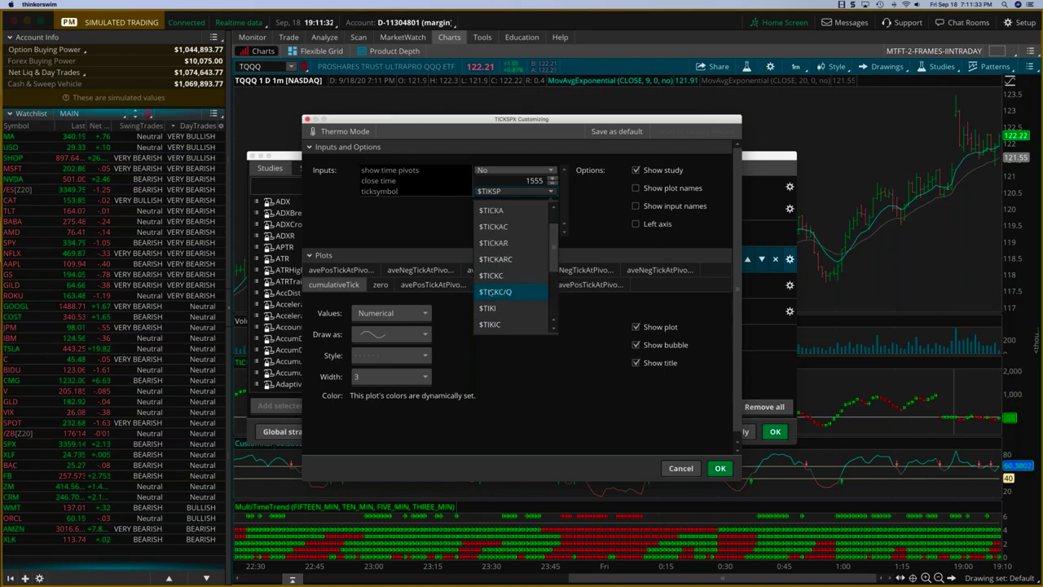
{"action": "left_click", "coordinate": [495, 291]}
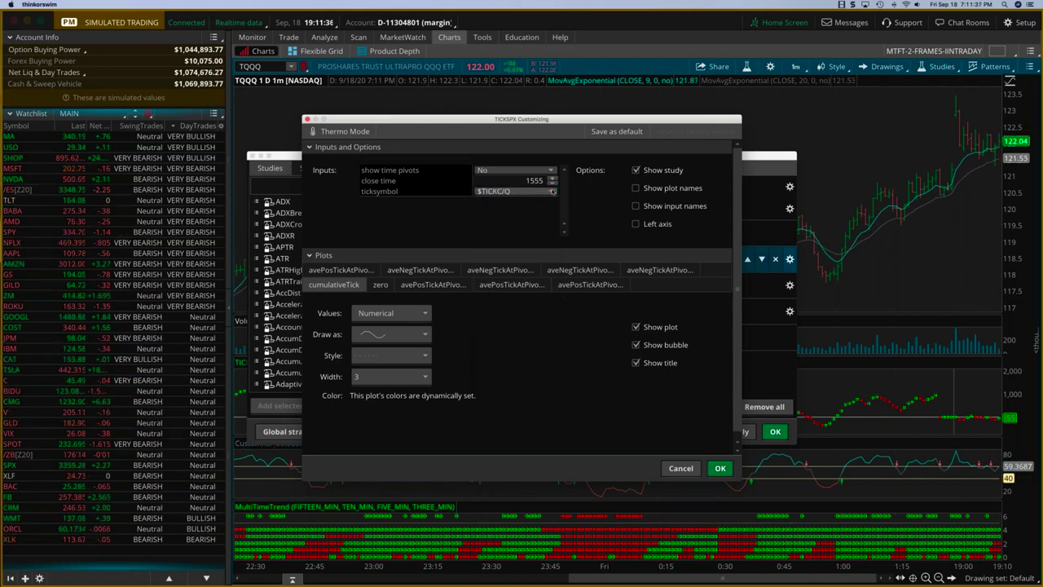
- Change the TICKSPX ticksymbol input to $TICK
{"action": "left_click", "coordinate": [552, 192]}
{"action": "scroll", "coordinate": [551, 218], "scroll_direction": "up", "scroll_amount": 2}
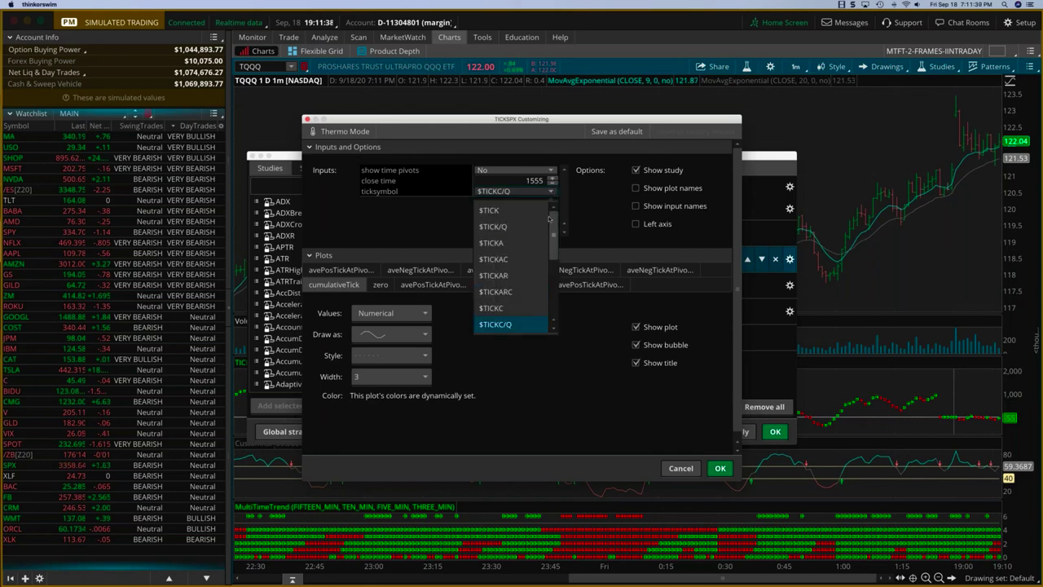
{"action": "left_click", "coordinate": [490, 210]}
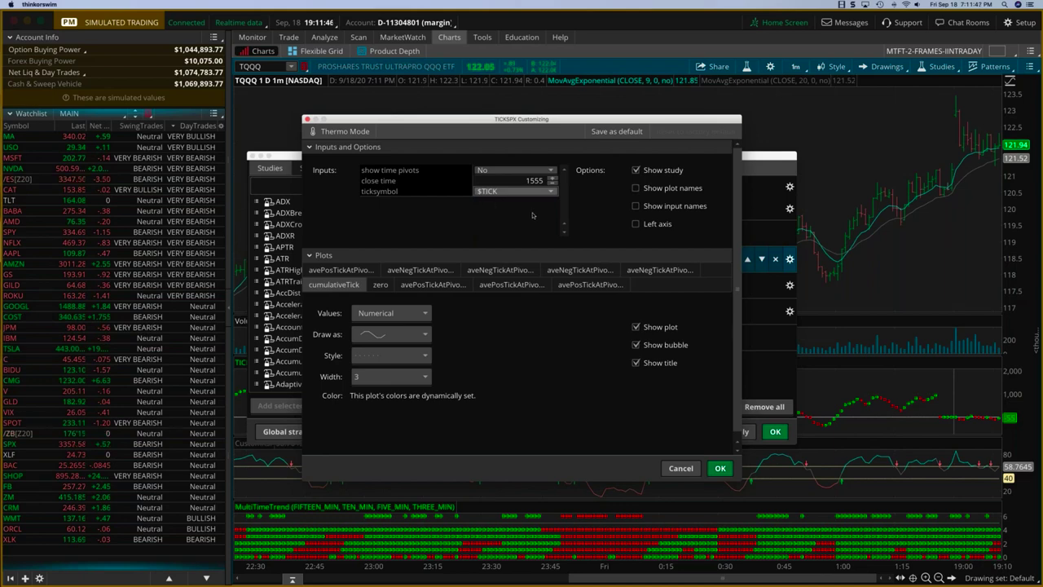
- Set the TICKSPX ticksymbol input to $TICK/Q and apply the study change to the TQQQ chart
{"action": "left_click", "coordinate": [522, 190]}
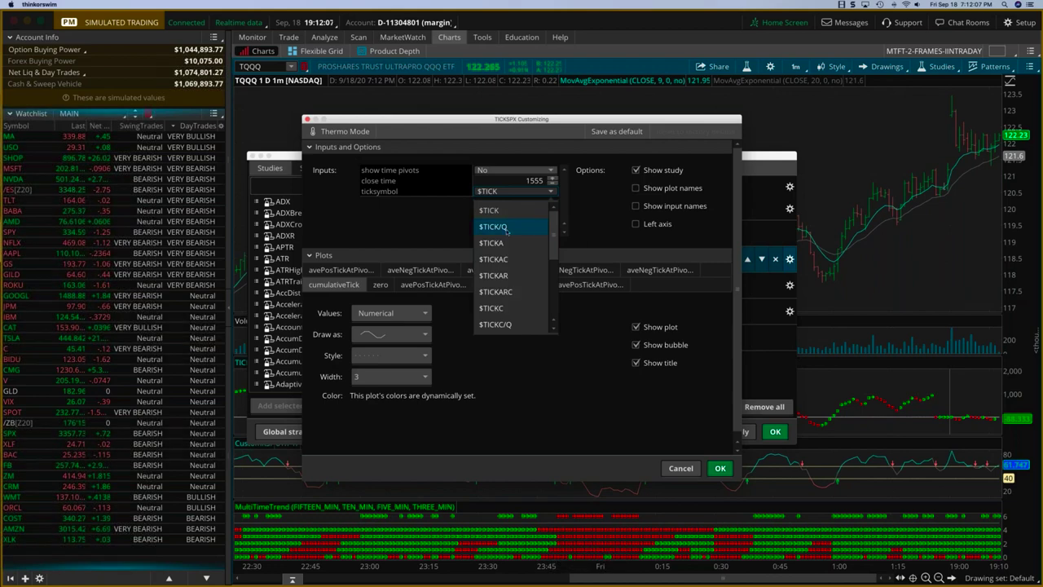
{"action": "left_click", "coordinate": [491, 228]}
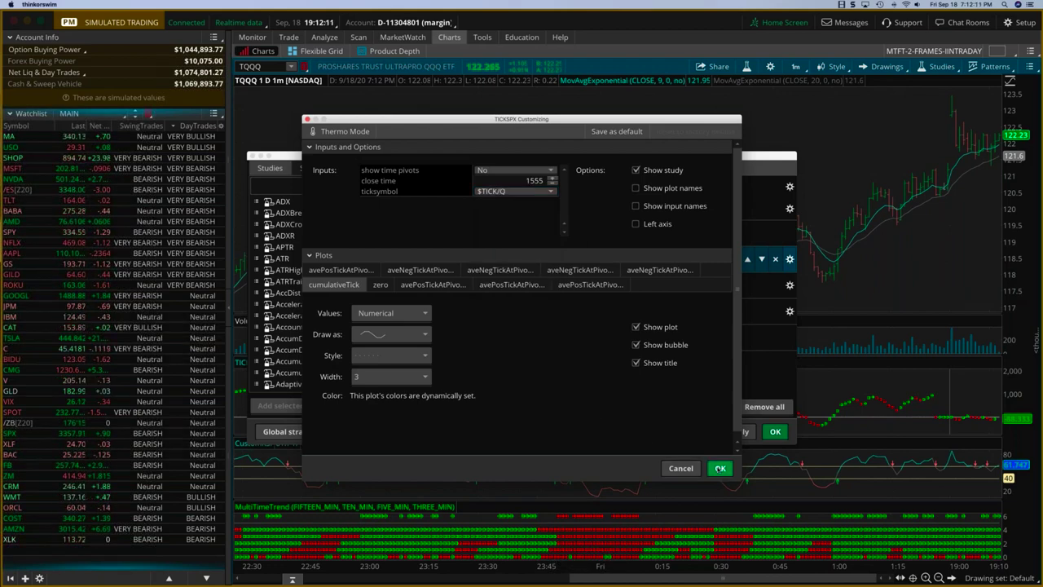
{"action": "left_click", "coordinate": [720, 467]}
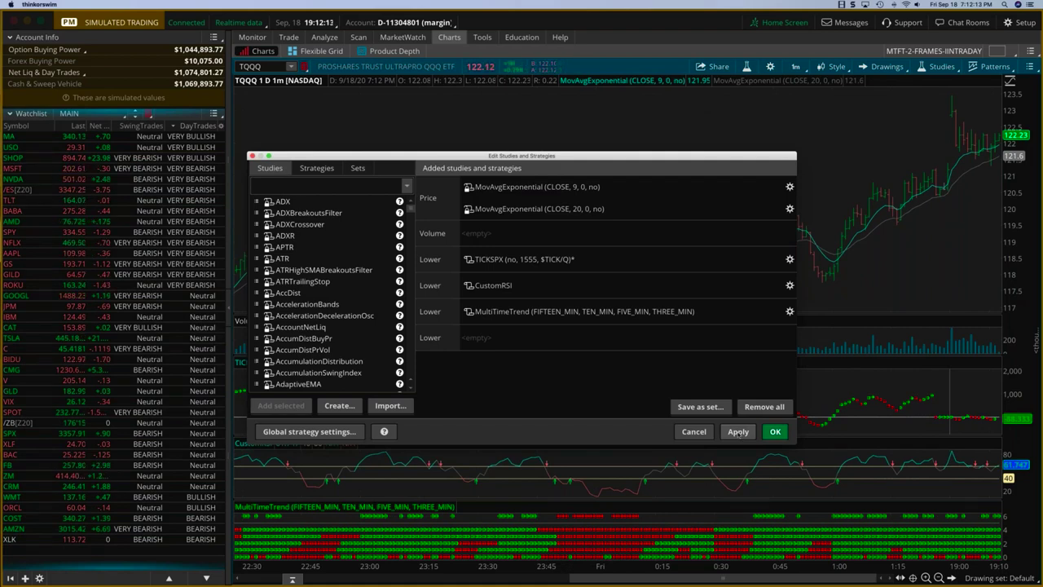
{"action": "left_click", "coordinate": [737, 431]}
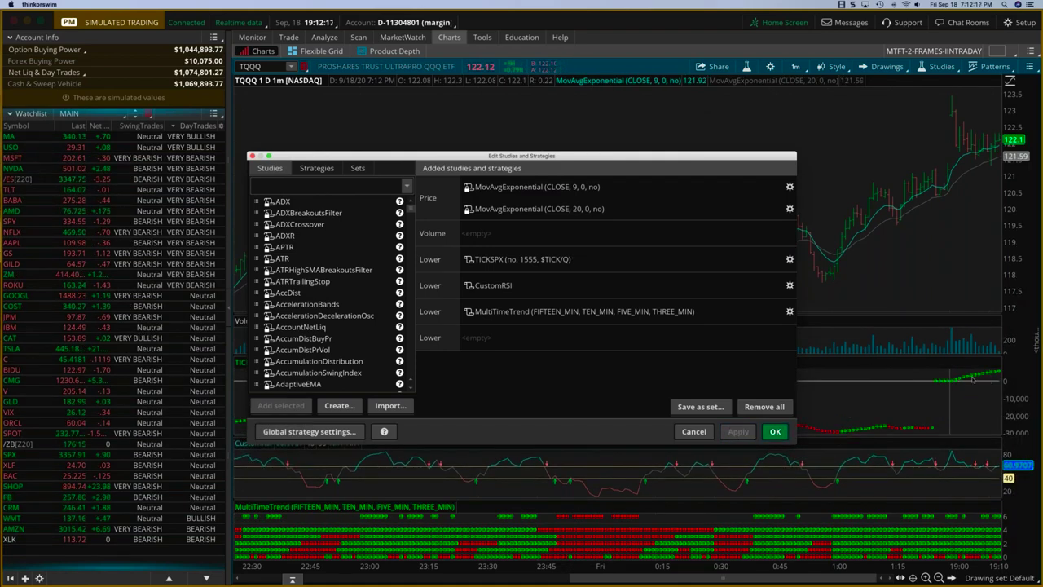
{"action": "left_click", "coordinate": [775, 431]}
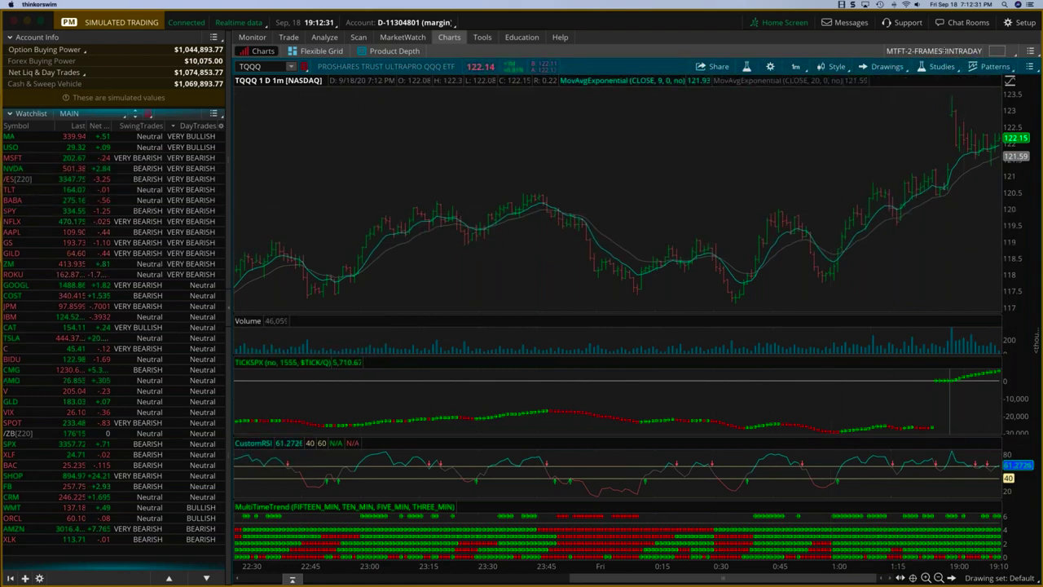
- Reopen the TICKSPX study's settings and set its ticksymbol input back to $TIKSP
{"action": "left_click", "coordinate": [937, 66]}
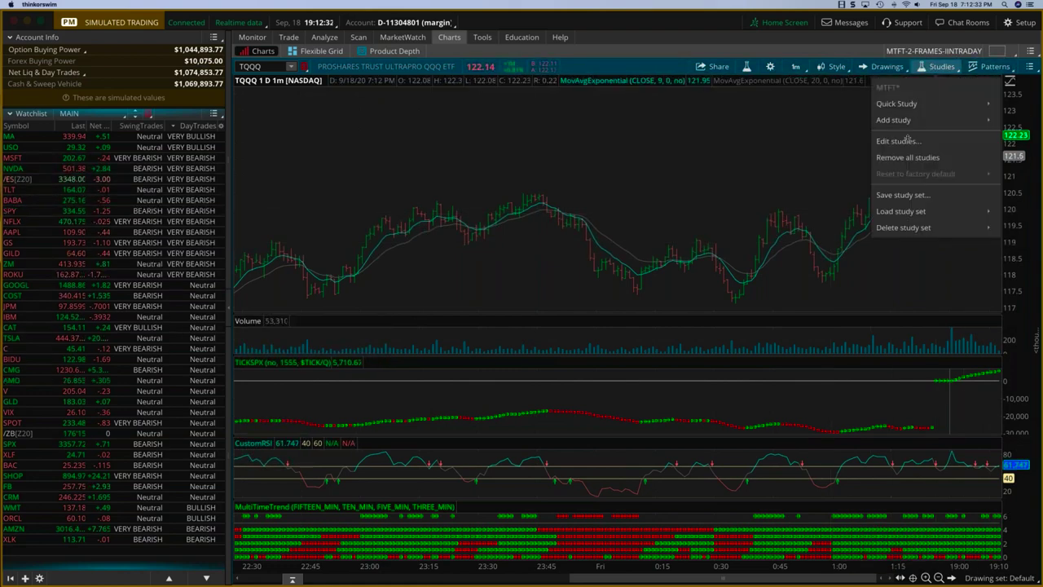
{"action": "left_click", "coordinate": [906, 141]}
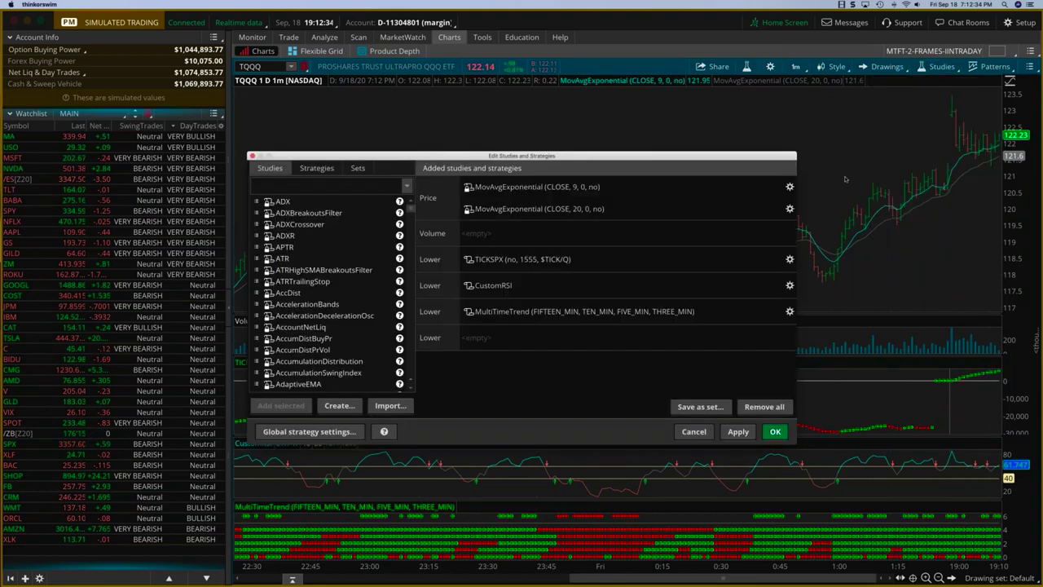
{"action": "left_click", "coordinate": [790, 259]}
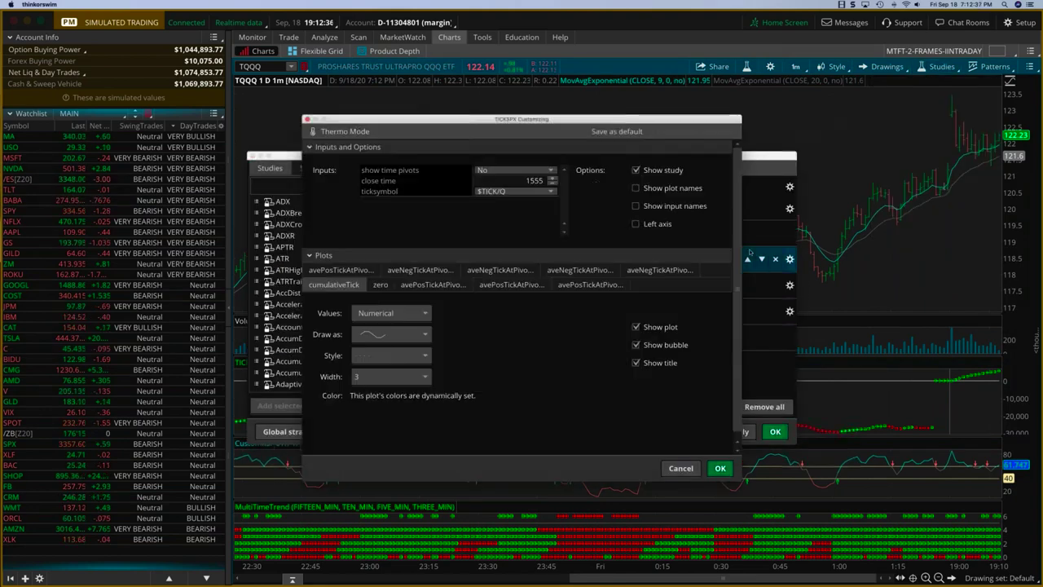
{"action": "left_click", "coordinate": [501, 191]}
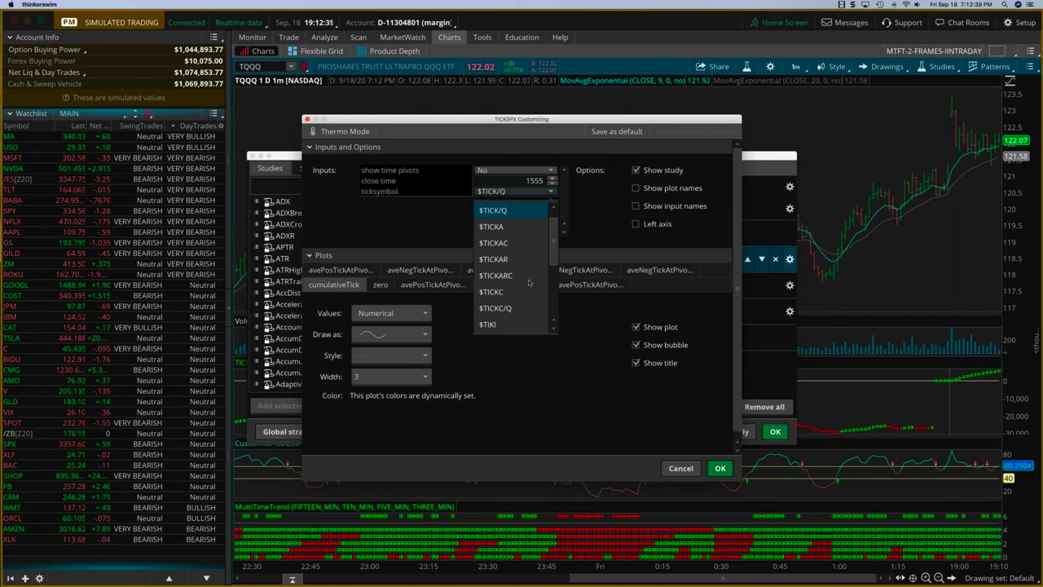
{"action": "scroll", "coordinate": [553, 287], "scroll_direction": "down", "scroll_amount": 5}
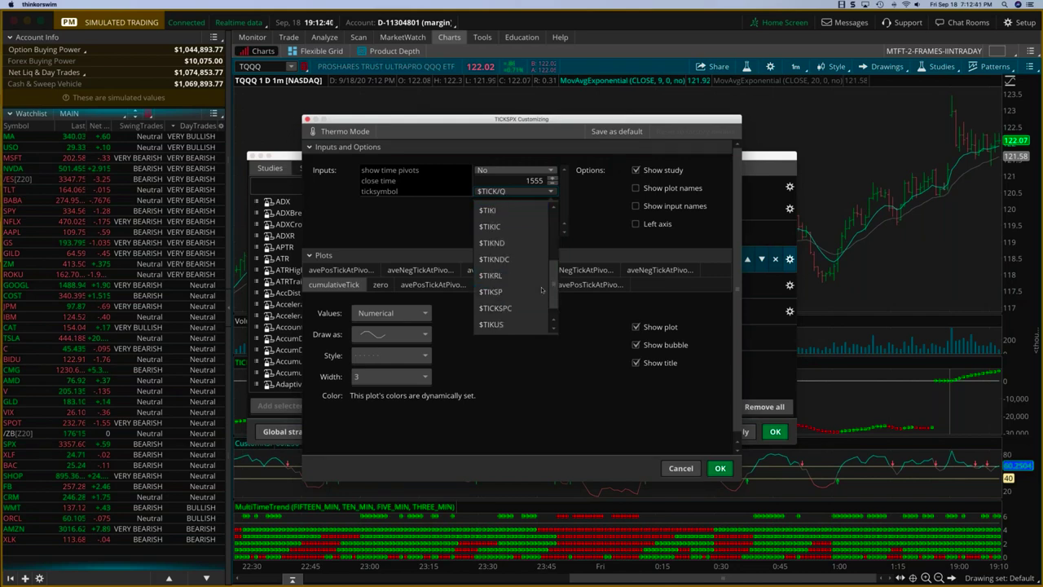
{"action": "left_click", "coordinate": [492, 291]}
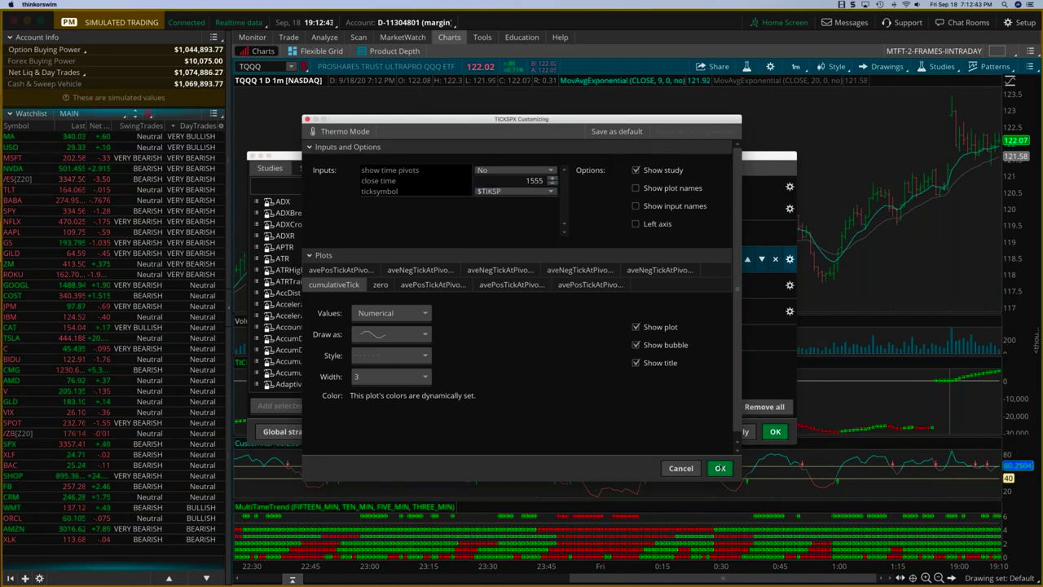
{"action": "left_click", "coordinate": [719, 468]}
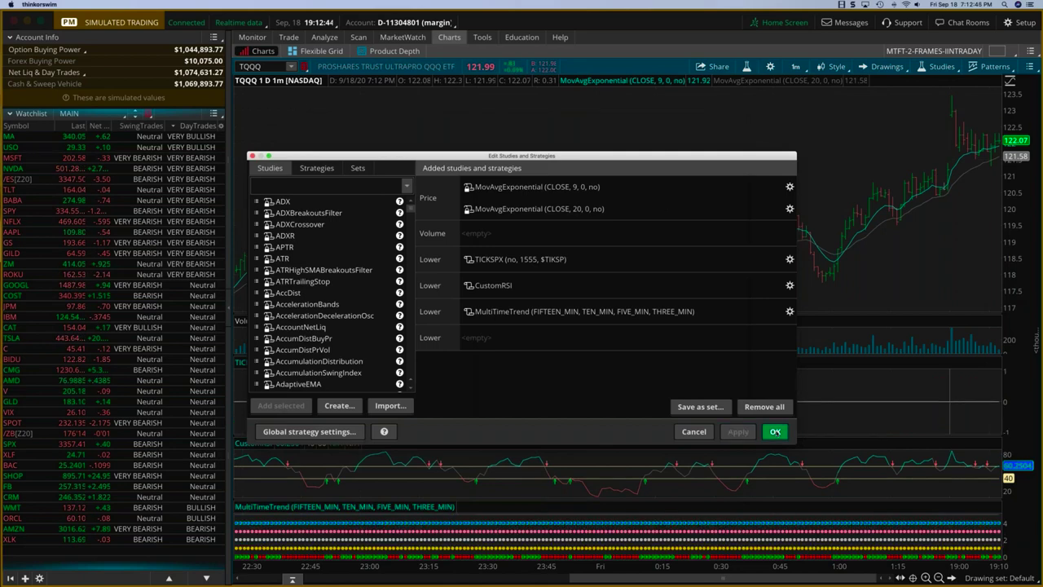
- Confirm the study settings, load /ES from the watchlist into the chart and use the 5 D : 5m time frame
{"action": "left_click", "coordinate": [775, 431]}
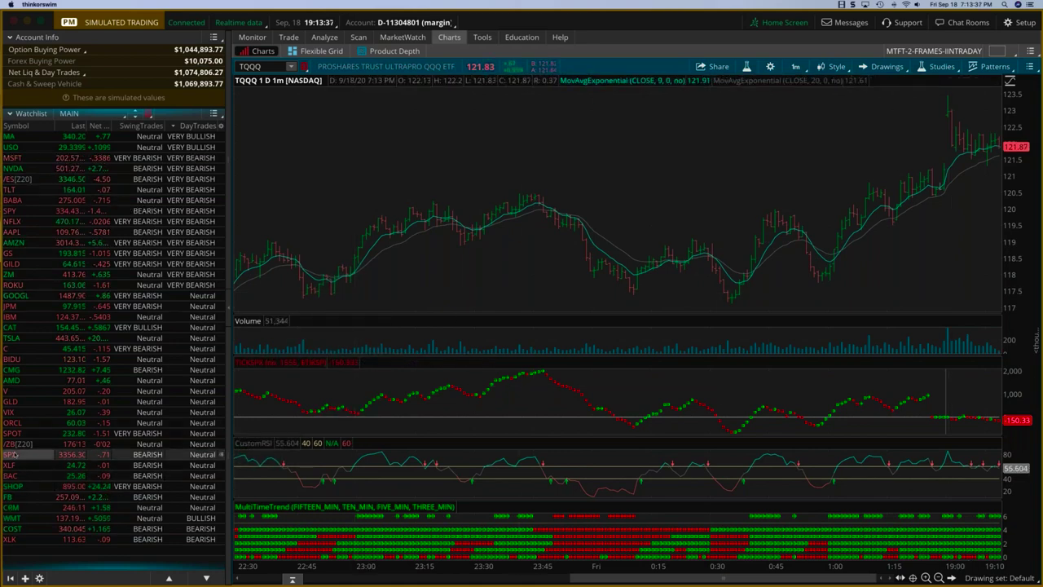
{"action": "left_click", "coordinate": [8, 180]}
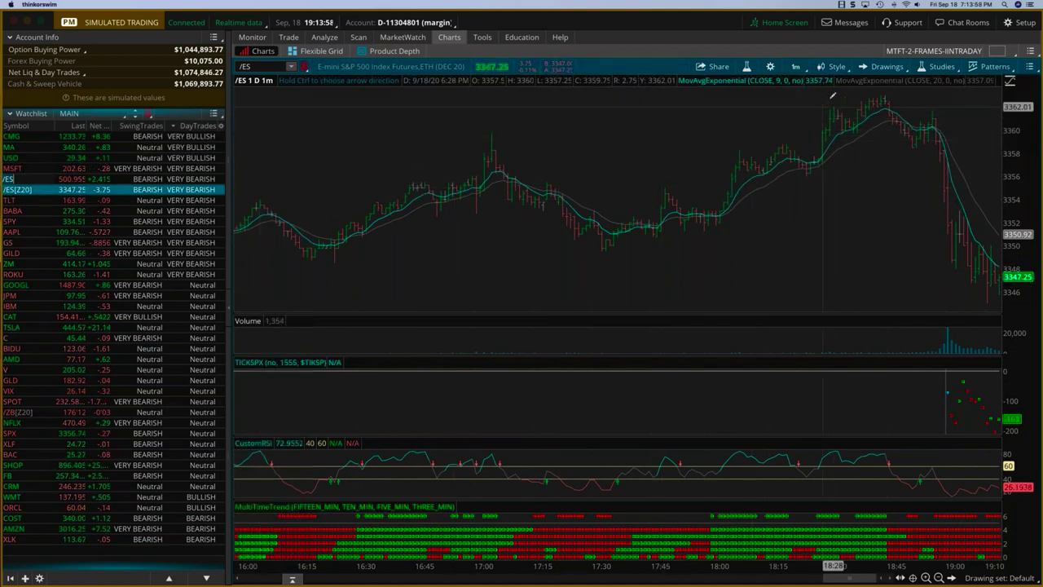
{"action": "left_click", "coordinate": [796, 66]}
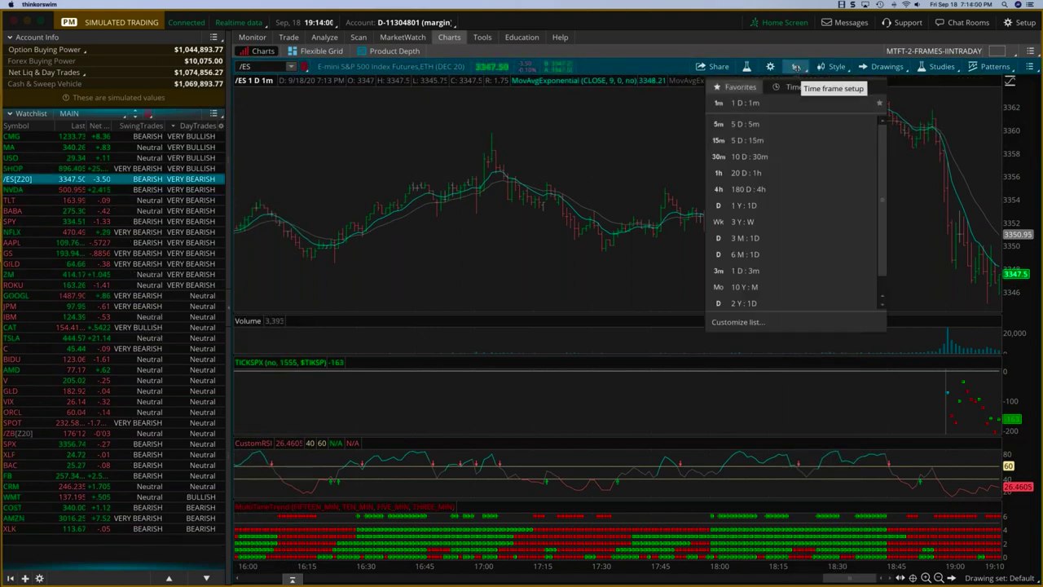
{"action": "left_click", "coordinate": [773, 123]}
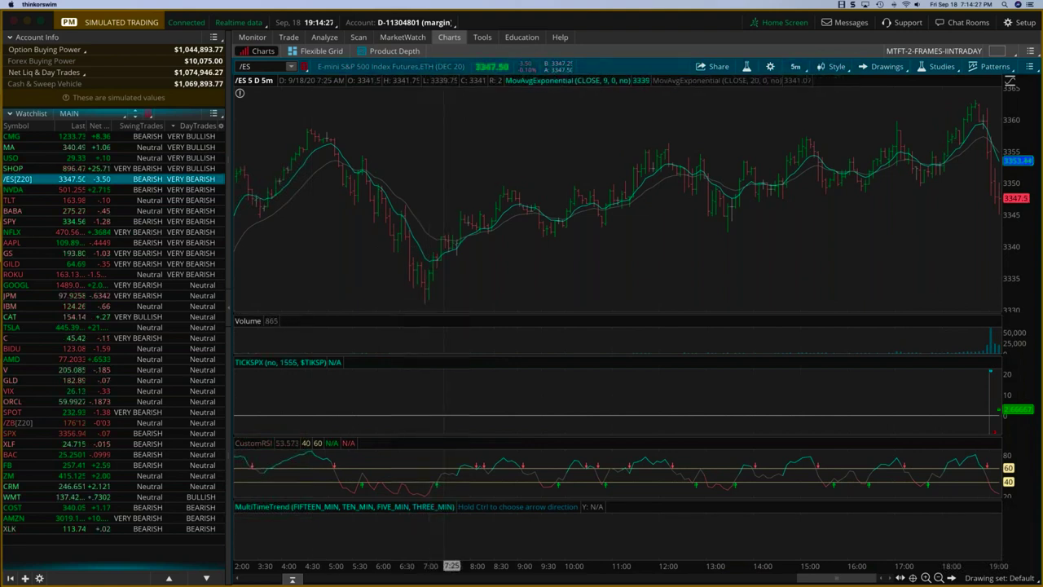
- Open the MultiTimeTrend study's settings on the /ES chart and set higher time frame1 to 10 Min and higher time frame2 to 15 Min
{"action": "left_click", "coordinate": [941, 66]}
{"action": "left_click", "coordinate": [892, 140]}
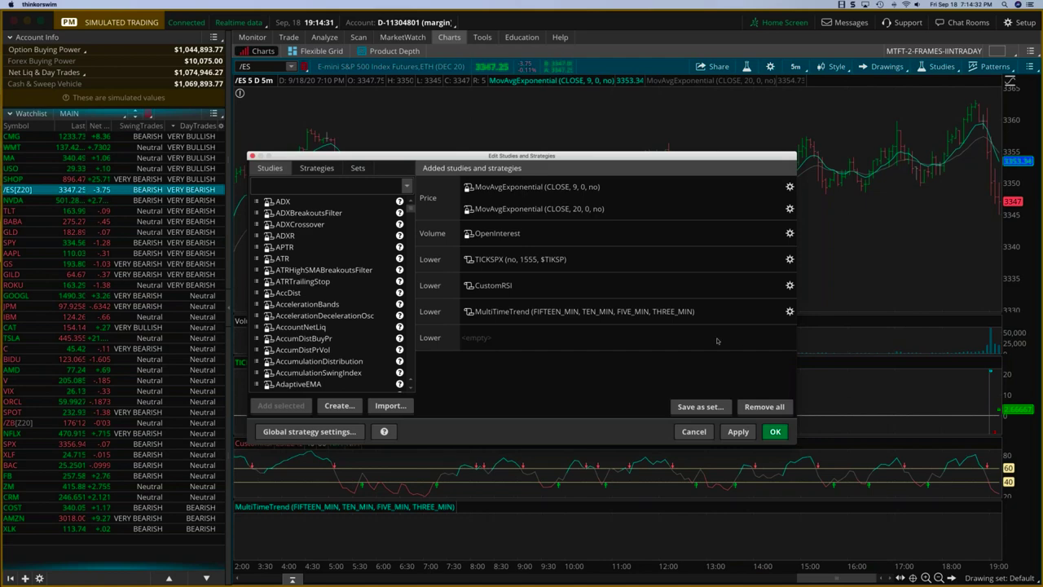
{"action": "left_click", "coordinate": [789, 311]}
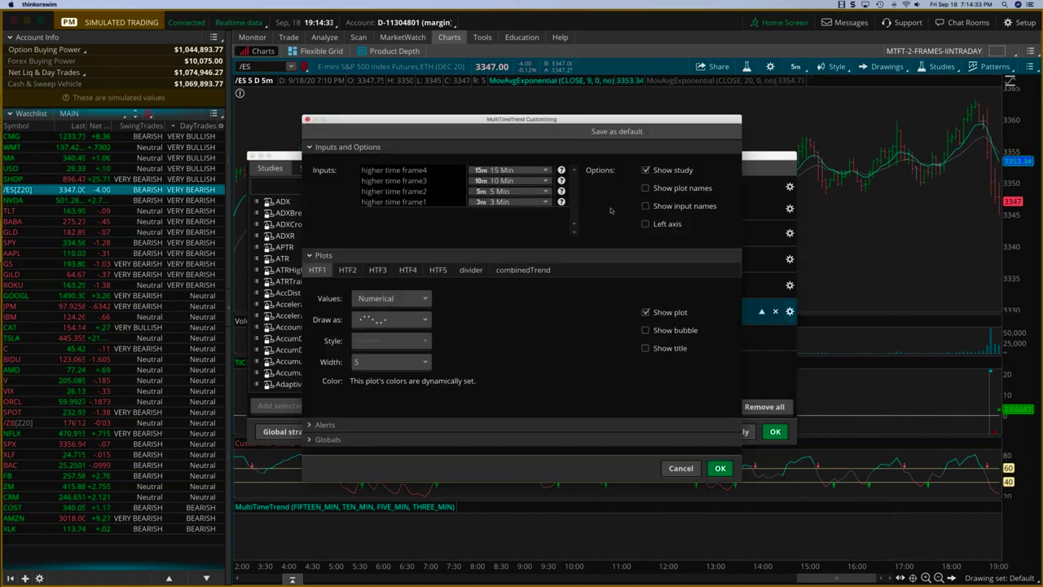
{"action": "left_click", "coordinate": [546, 201]}
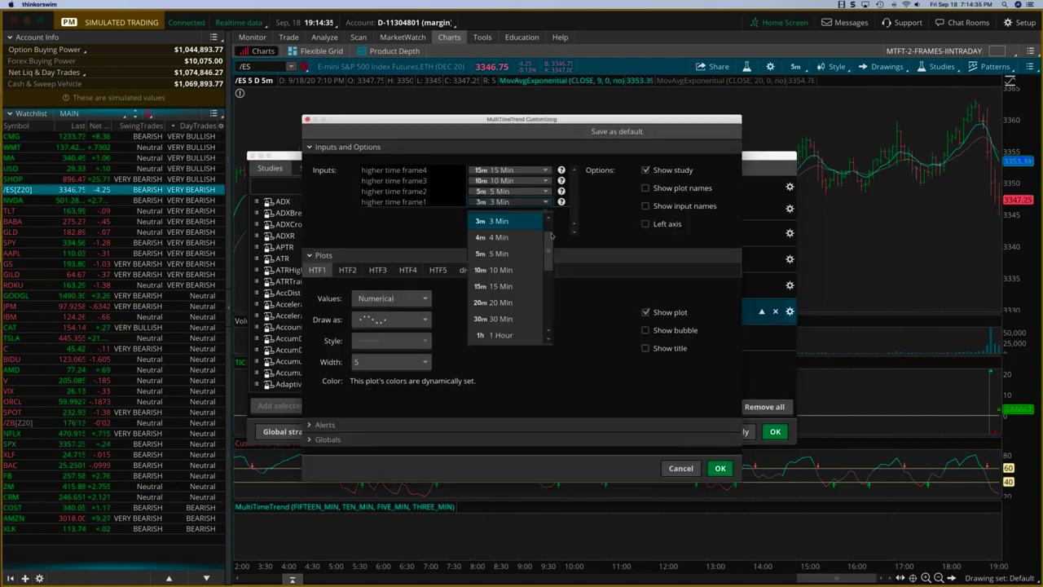
{"action": "left_click", "coordinate": [497, 269]}
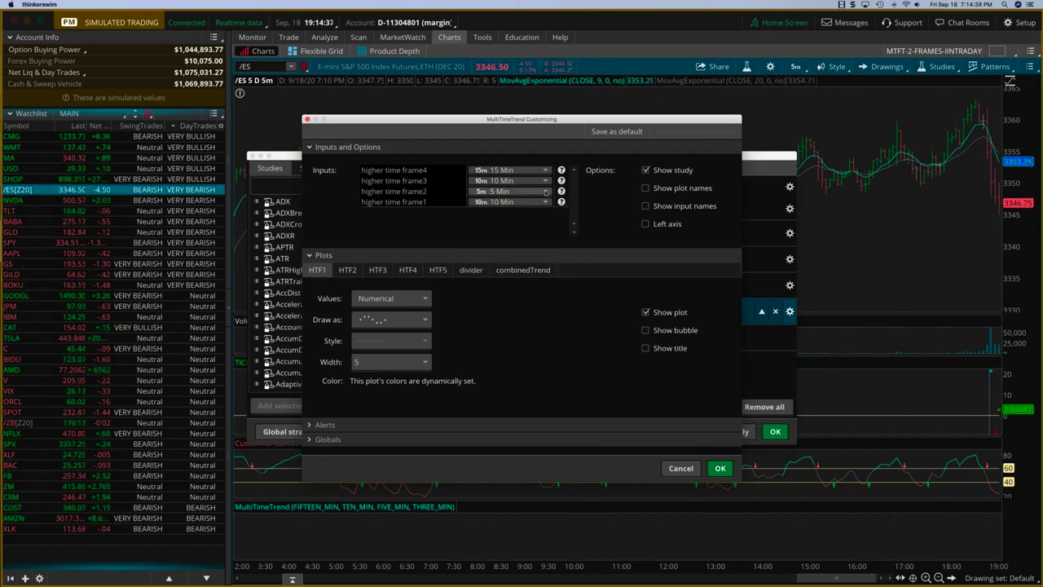
{"action": "left_click", "coordinate": [545, 191]}
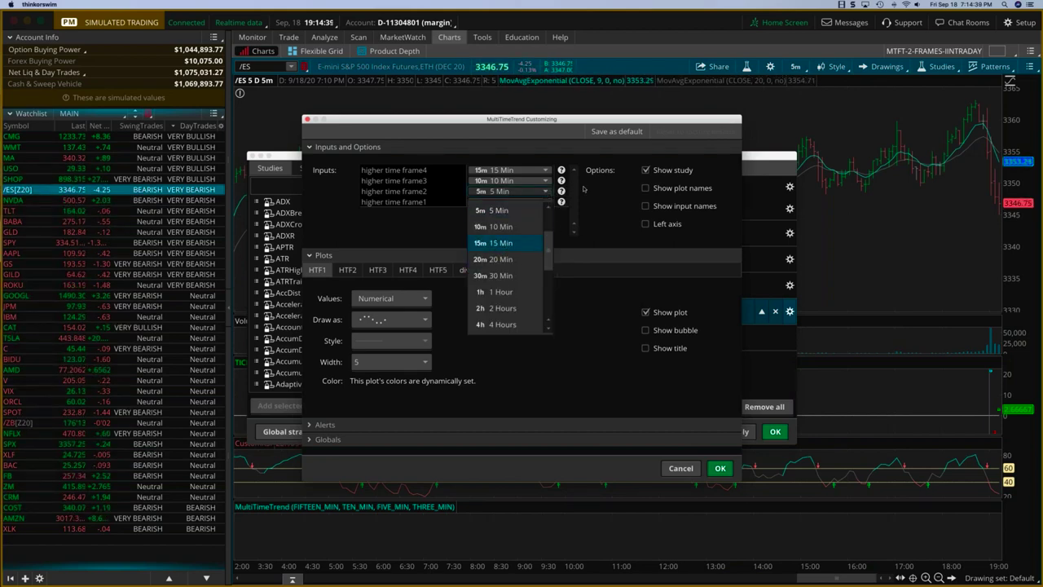
{"action": "left_click", "coordinate": [504, 244]}
- Set MultiTimeTrend's higher time frame3 to 20 Min and higher time frame4 to 30 Min, and apply the study to the chart
{"action": "left_click", "coordinate": [509, 180]}
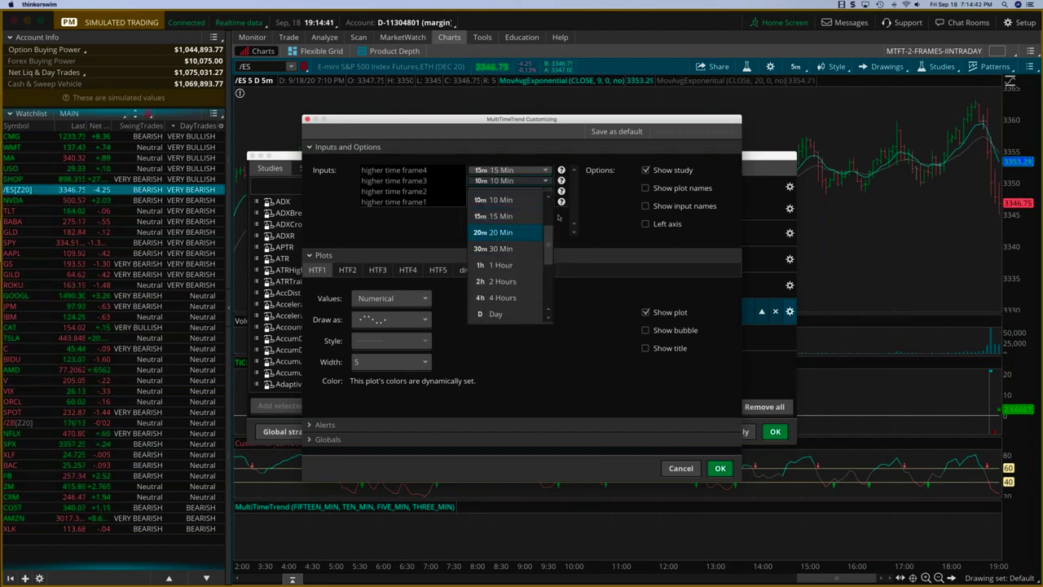
{"action": "left_click", "coordinate": [577, 178]}
{"action": "left_click", "coordinate": [545, 170]}
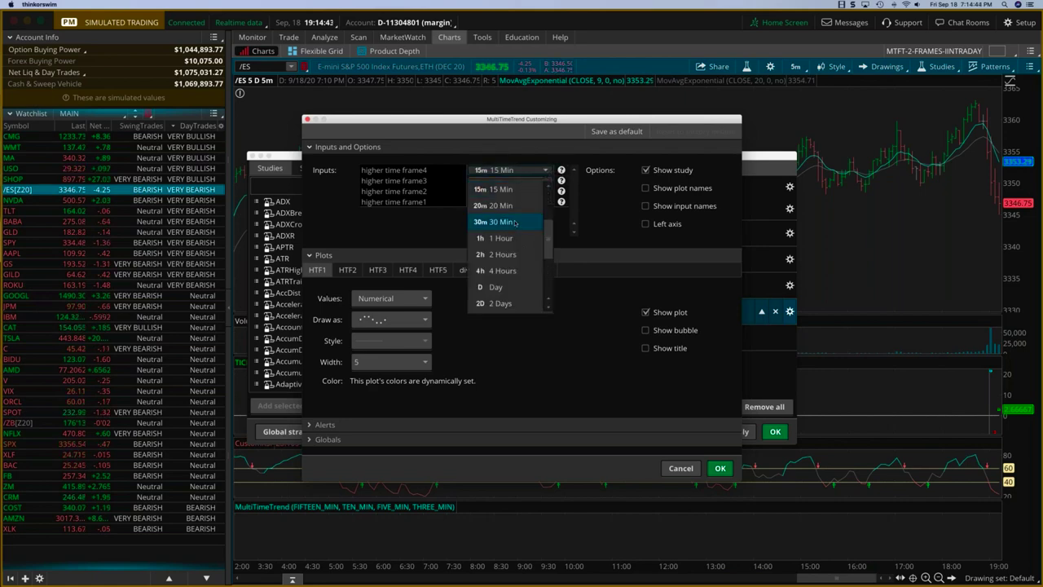
{"action": "left_click", "coordinate": [664, 301]}
{"action": "left_click", "coordinate": [720, 468]}
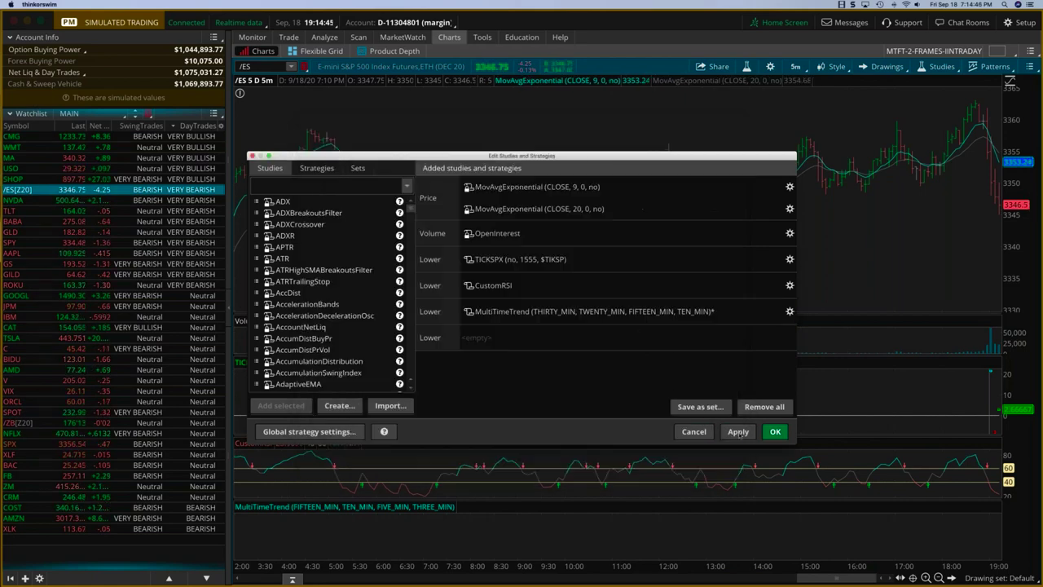
{"action": "left_click", "coordinate": [737, 432]}
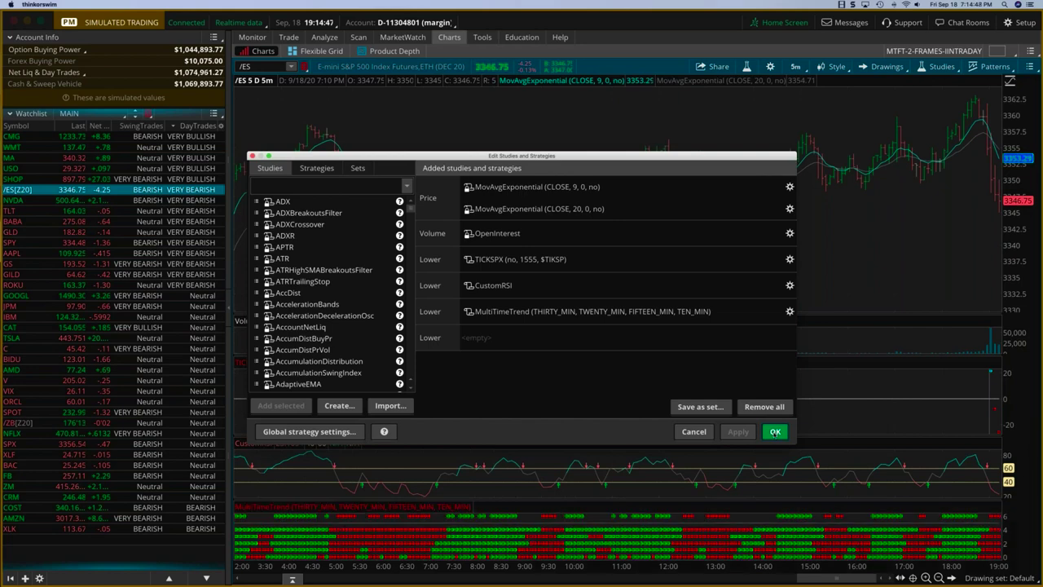
{"action": "left_click", "coordinate": [775, 432]}
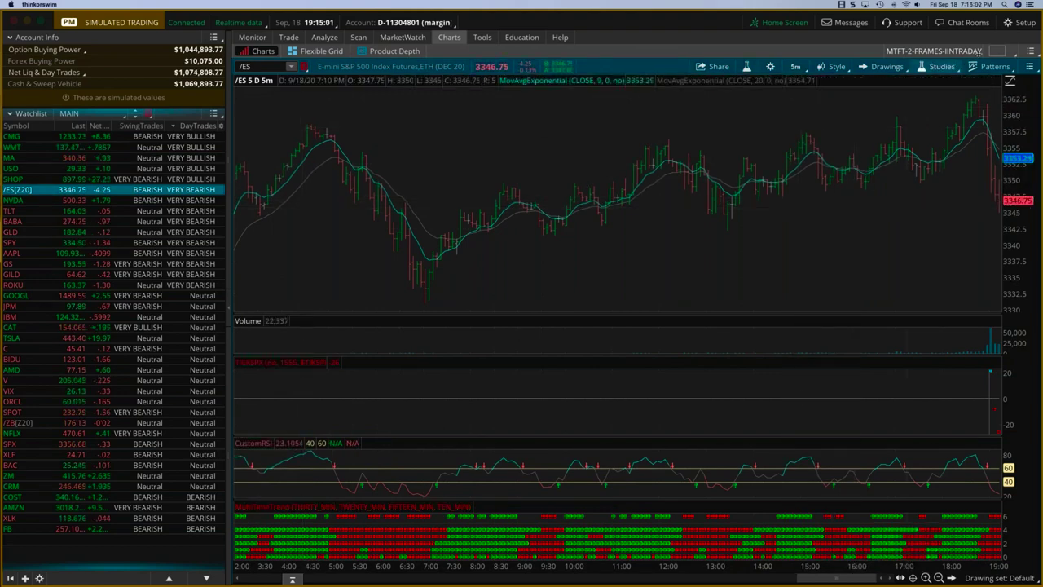
- Return the /ES chart to 1 D : 1m and set MultiTimeTrend's higher time frame1 to 3 Min and higher time frame2 to 5 Min
{"action": "left_click", "coordinate": [795, 66]}
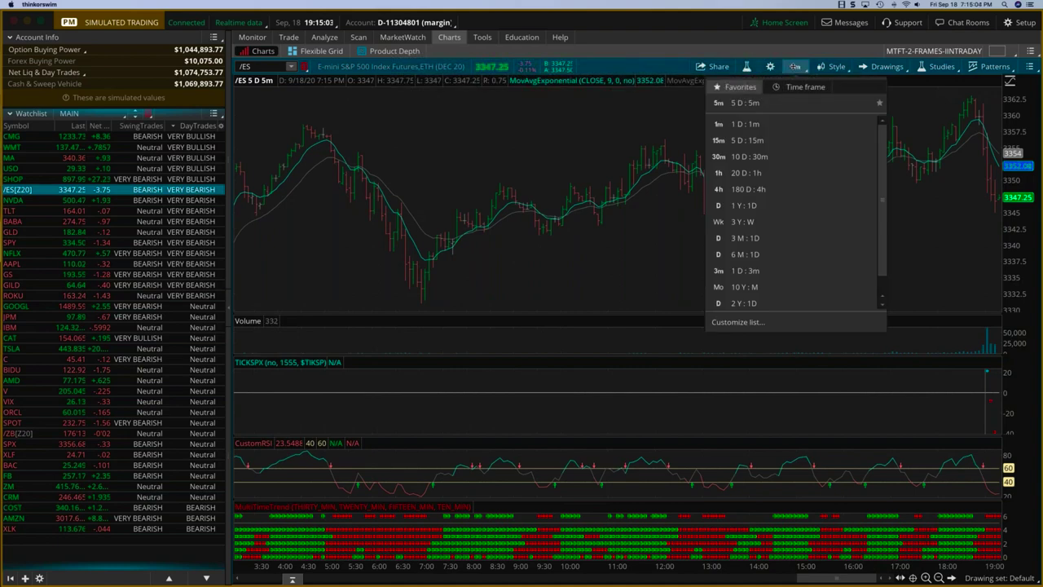
{"action": "left_click", "coordinate": [770, 137]}
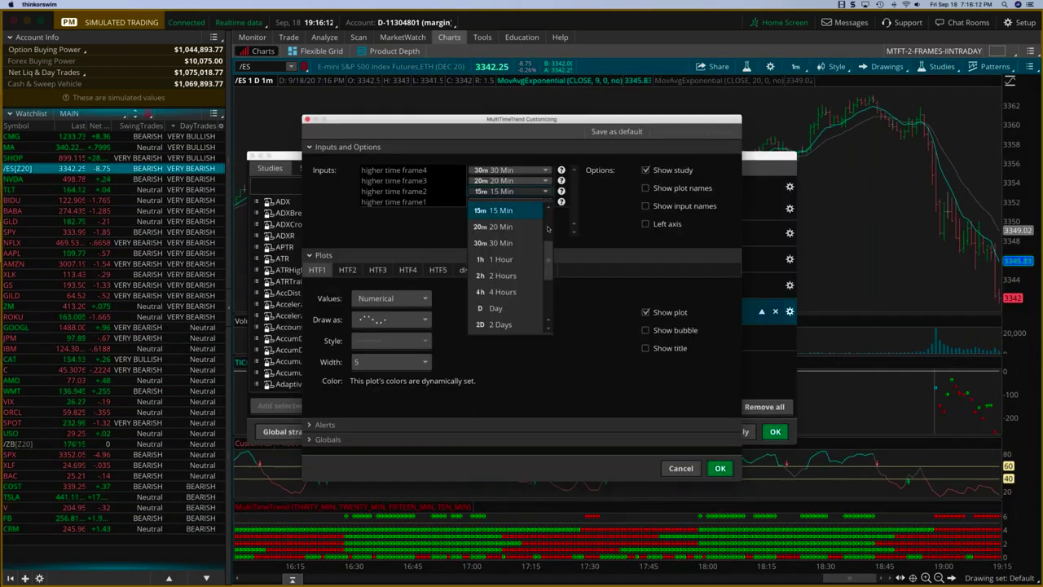
{"action": "scroll", "coordinate": [520, 301], "scroll_direction": "up", "scroll_amount": 3}
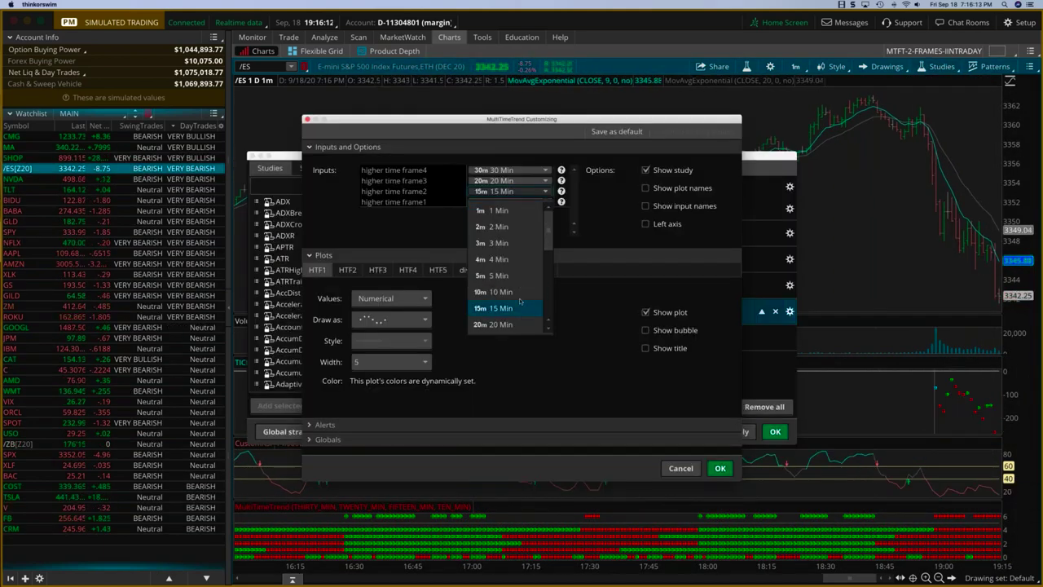
{"action": "left_click", "coordinate": [497, 276]}
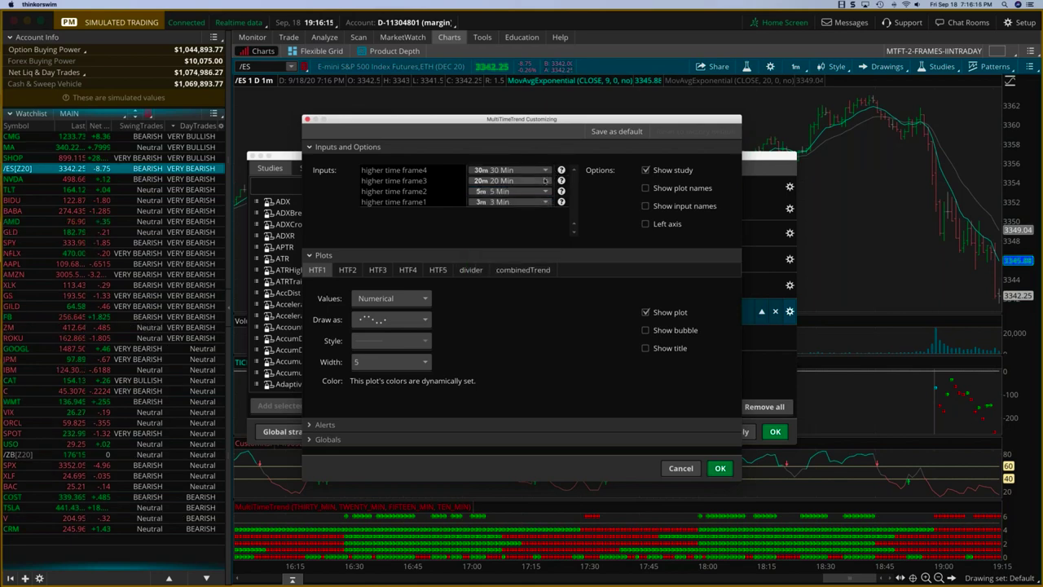
- Set MultiTimeTrend's higher time frame3 to 10 Min and higher time frame4 to 20 Min, and apply the study to the 1m chart
{"action": "left_click", "coordinate": [544, 180]}
{"action": "scroll", "coordinate": [551, 218], "scroll_direction": "up", "scroll_amount": 3}
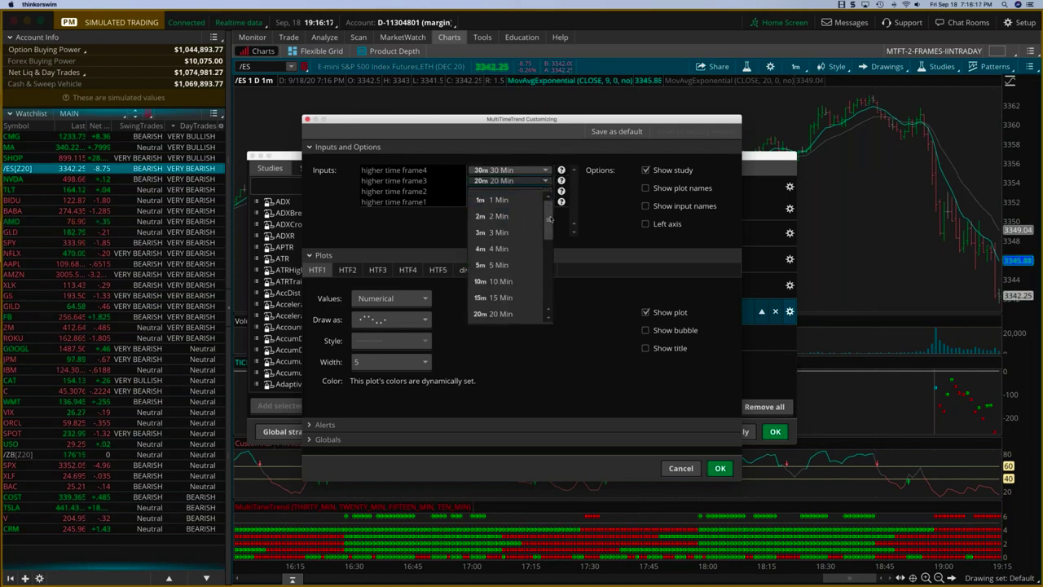
{"action": "left_click", "coordinate": [501, 281]}
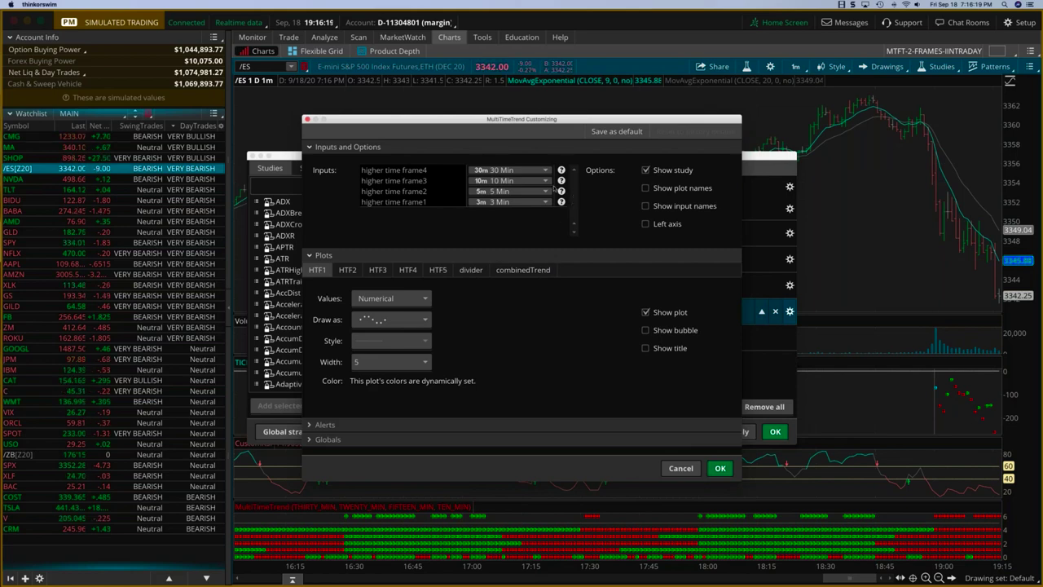
{"action": "left_click", "coordinate": [546, 170]}
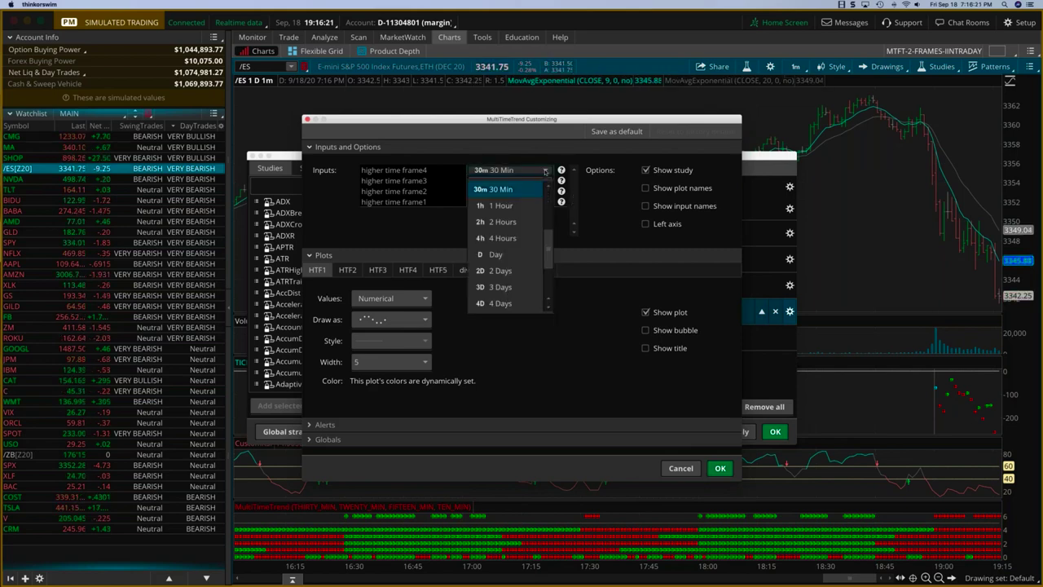
{"action": "scroll", "coordinate": [546, 211], "scroll_direction": "up", "scroll_amount": 3}
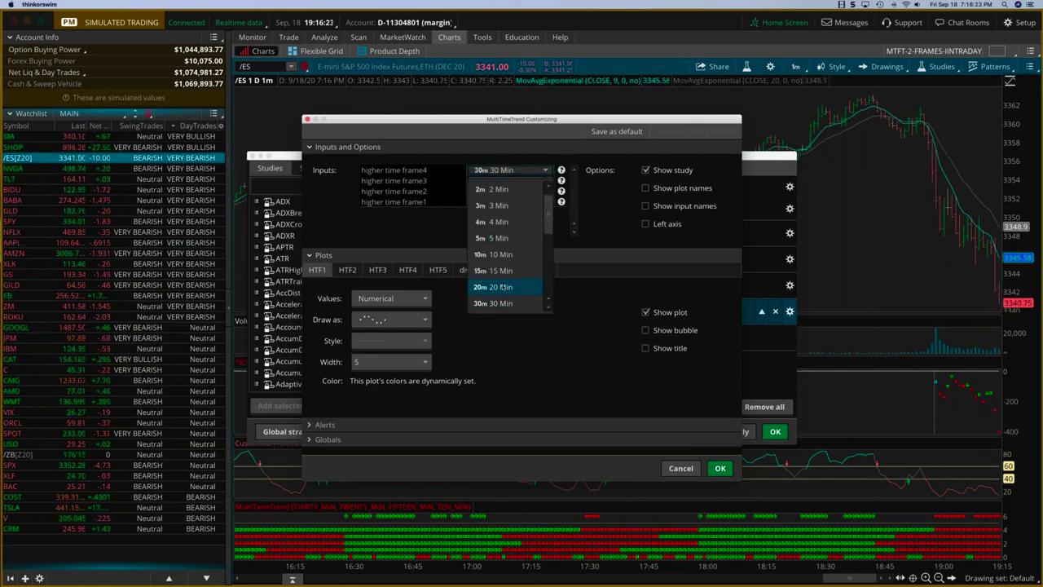
{"action": "left_click", "coordinate": [502, 287]}
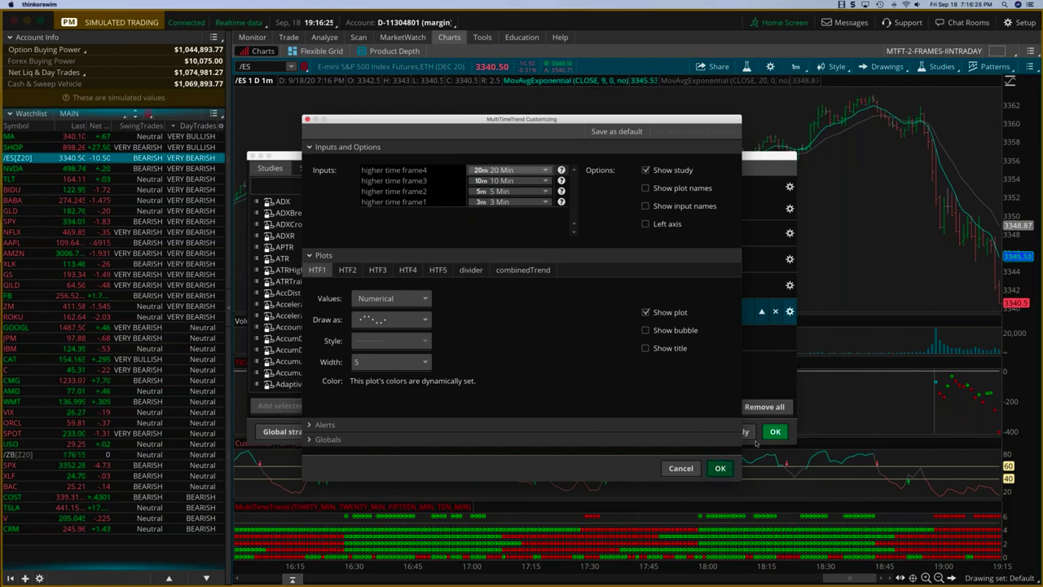
{"action": "left_click", "coordinate": [720, 468]}
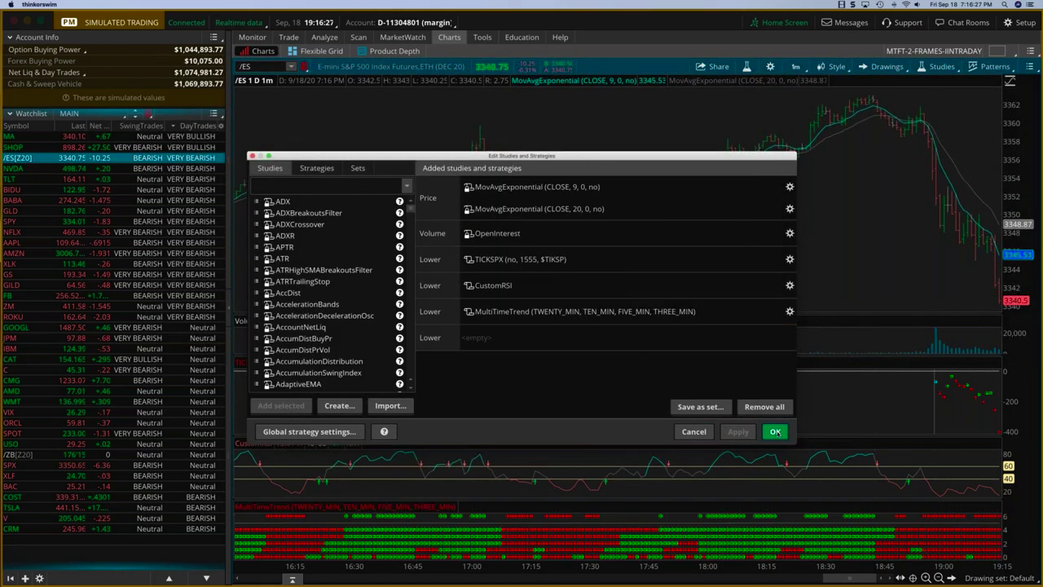
{"action": "left_click", "coordinate": [775, 431]}
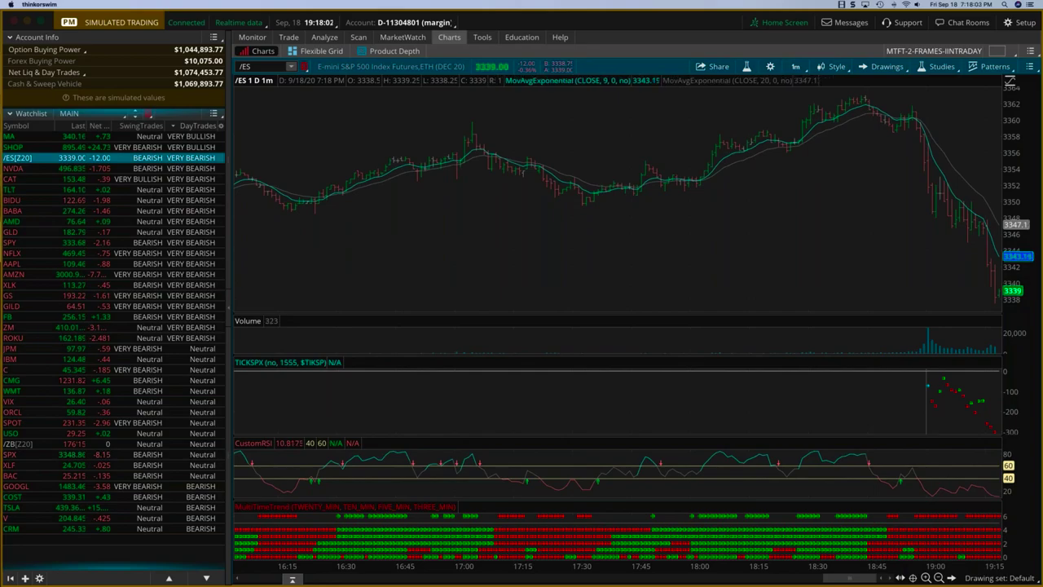
- Switch to the presentation PDF in Preview and go from the Custom RSI Indicator slide to the YouTube Playlists slide
{"action": "key", "text": "super+Tab"}
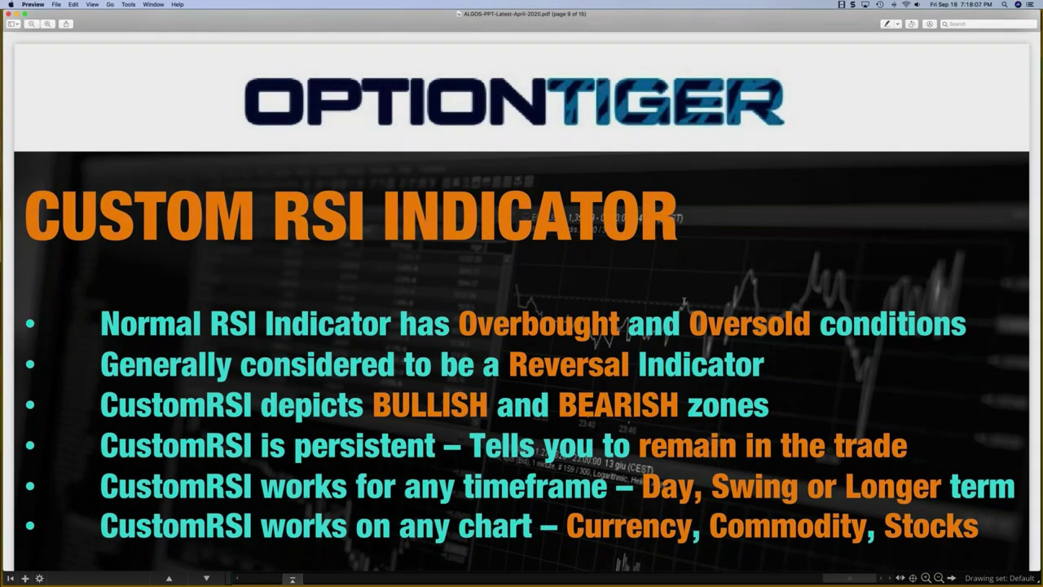
{"action": "scroll", "coordinate": [702, 299], "scroll_direction": "down", "scroll_amount": 10}
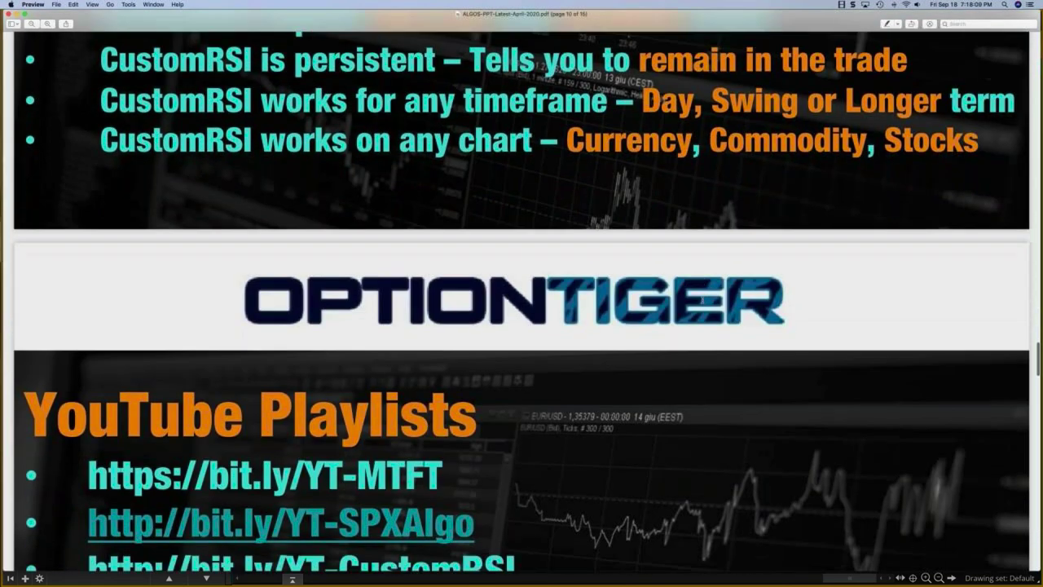
{"action": "scroll", "coordinate": [703, 299], "scroll_direction": "down", "scroll_amount": 3}
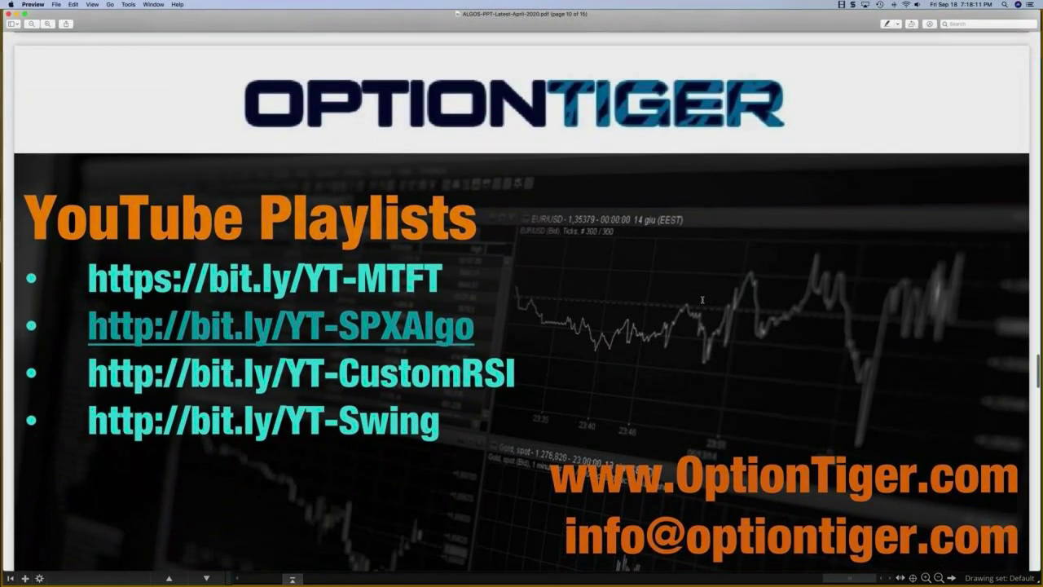